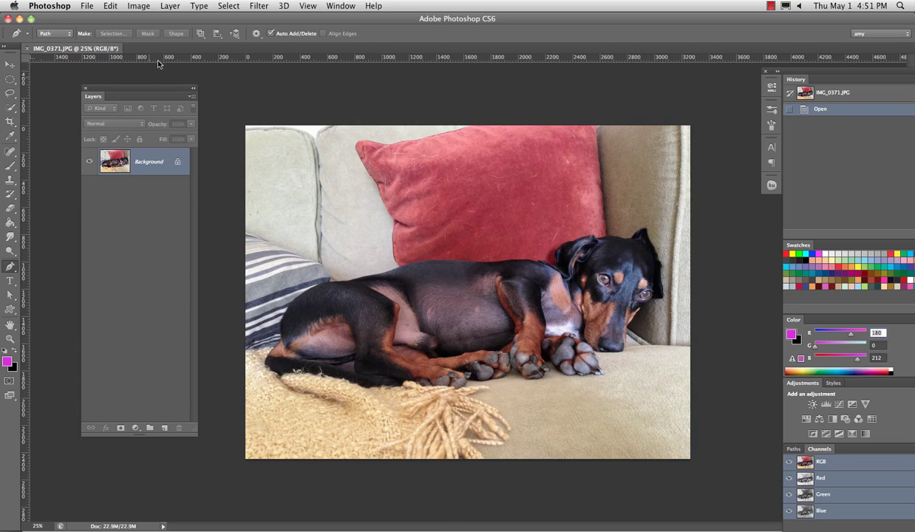
Step: Keep the Pen tool in Path mode, show the Paths panel with more room, and shift the Layers panel away from the photo
click(69, 35)
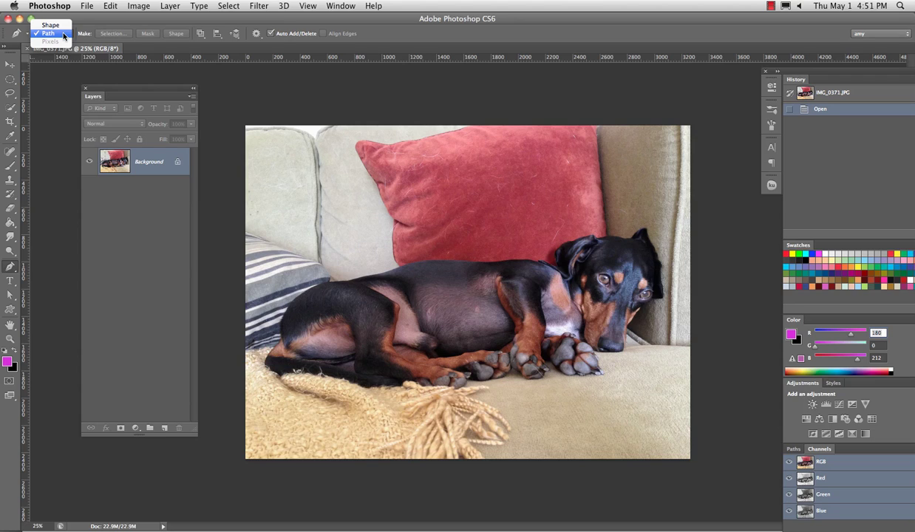
click(64, 36)
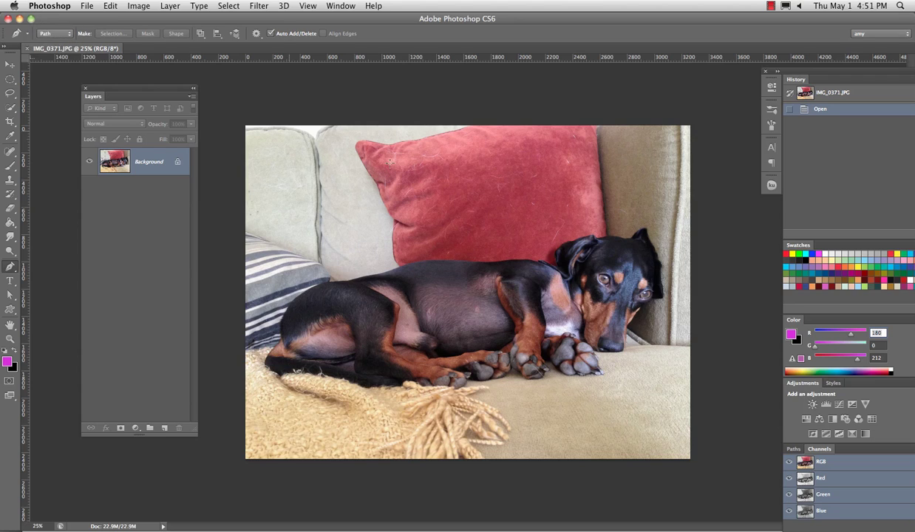
click(794, 447)
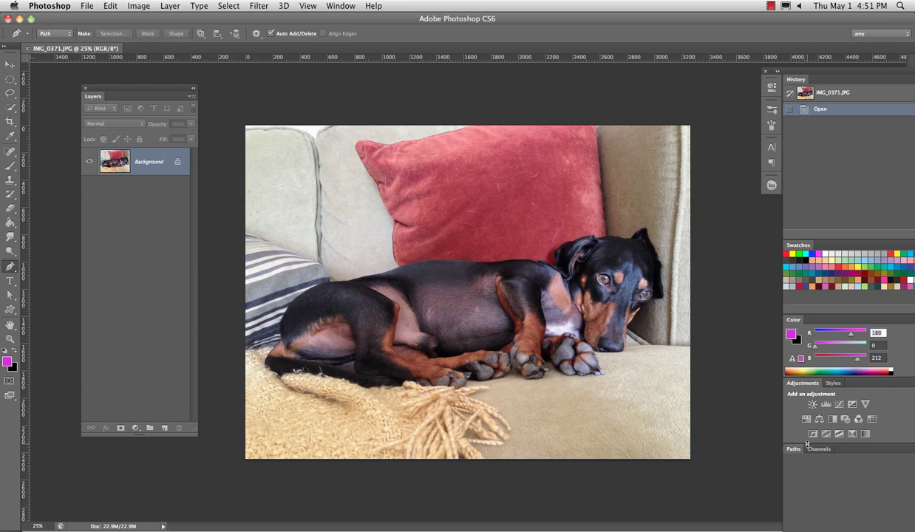
drag(807, 443, 814, 359)
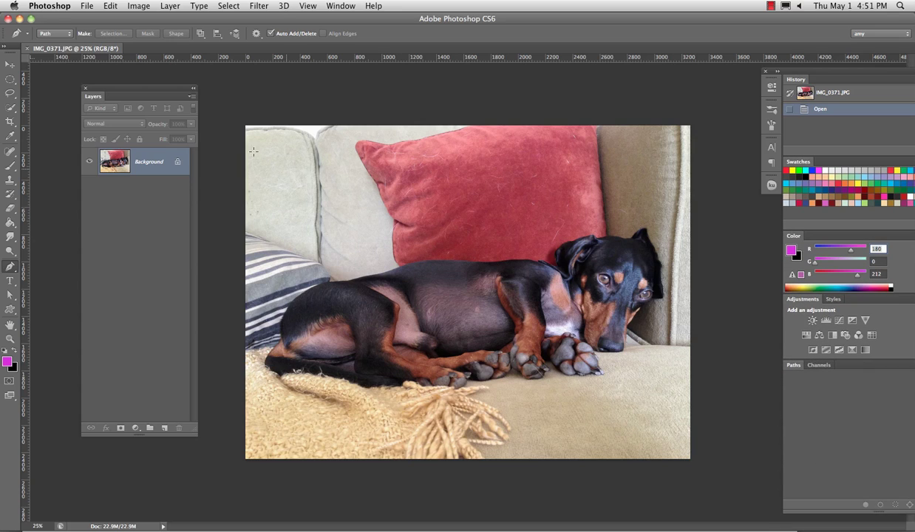
drag(128, 87, 113, 87)
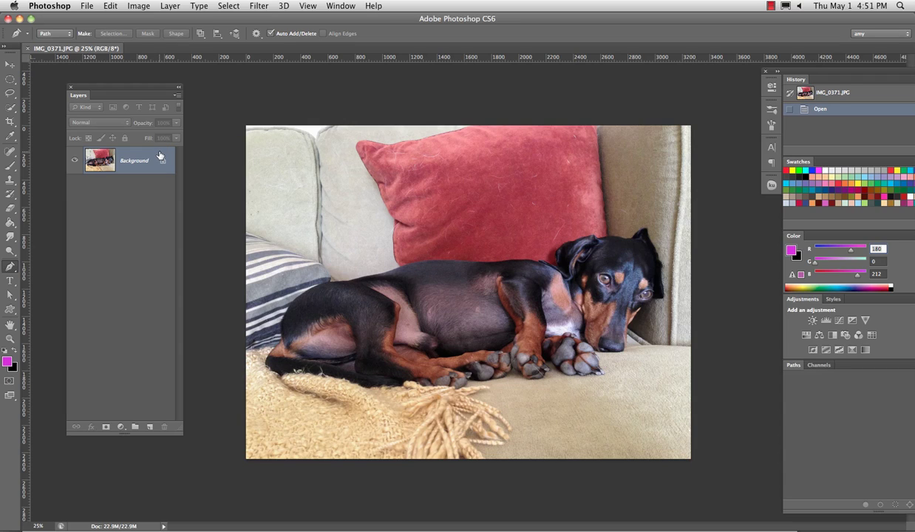
Step: Try to start a work path with the Pen tool on the dog's hip, beside the tip of the striped pillow
mouse_move(159, 156)
key(super+equal)
key(super+equal)
scroll(382, 229, left, 5)
scroll(382, 229, up, 2)
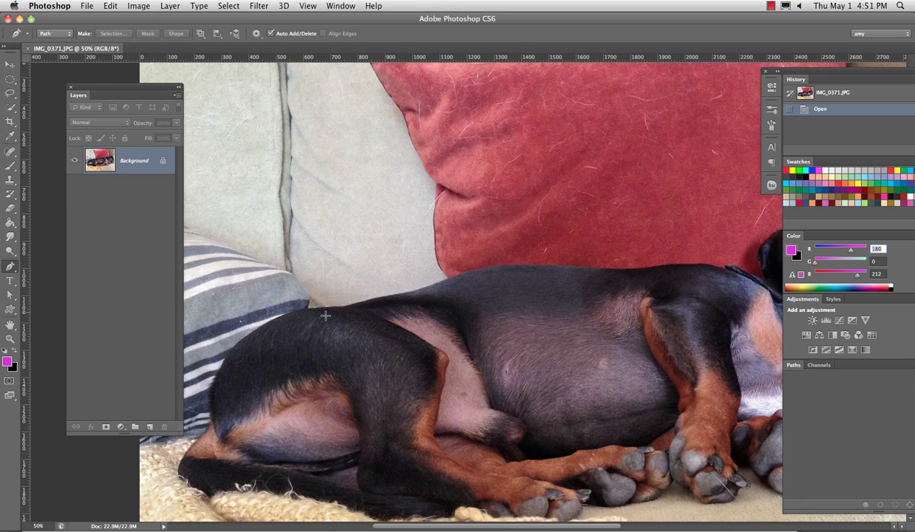
drag(328, 308, 349, 306)
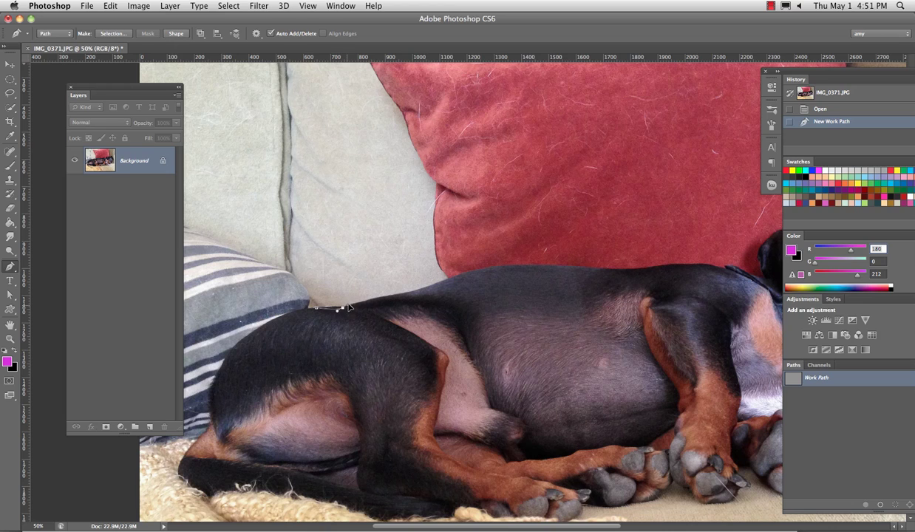
click(370, 294)
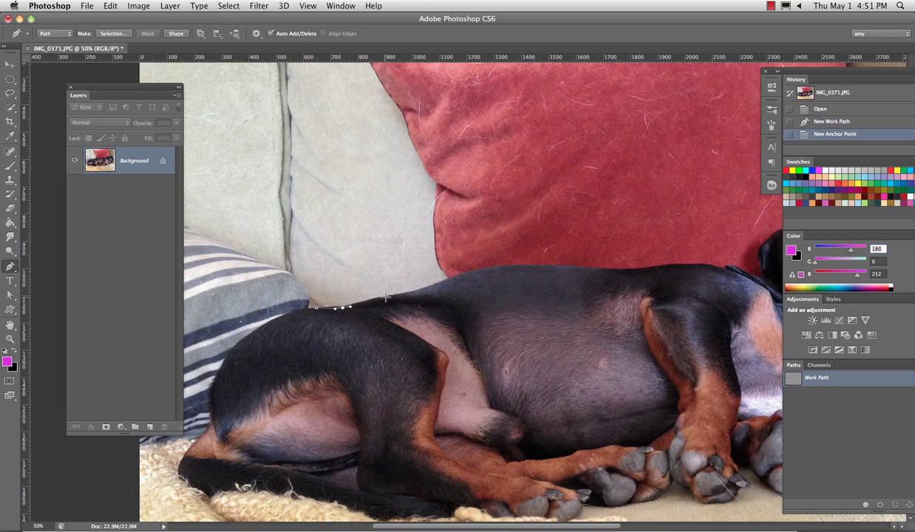
right_click(362, 284)
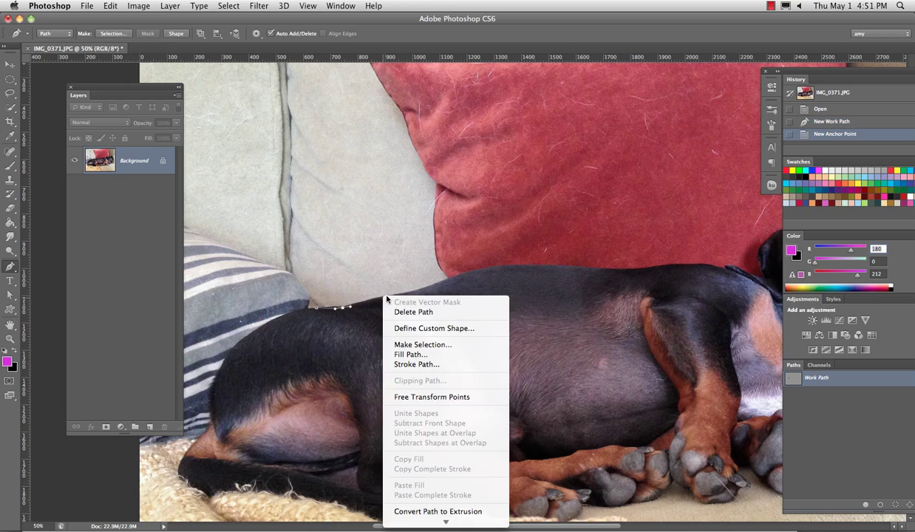
key(Escape)
right_click(363, 284)
key(Escape)
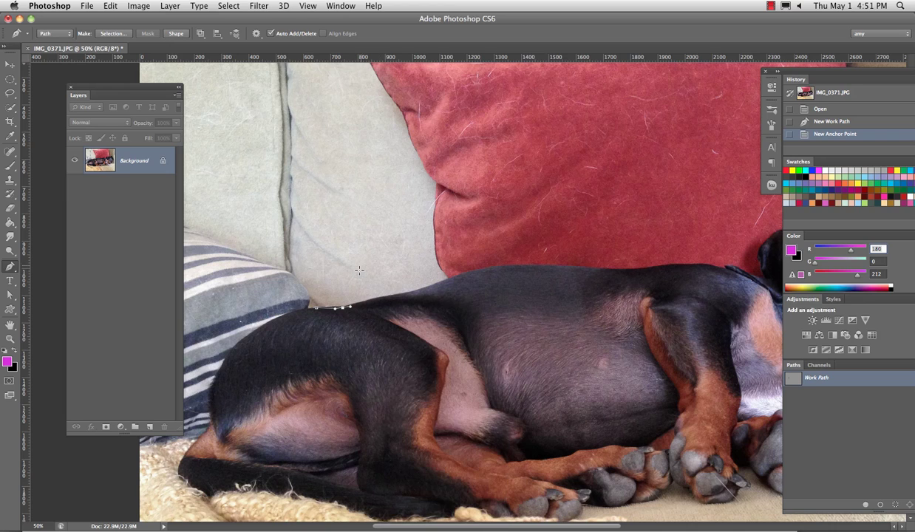
click(371, 299)
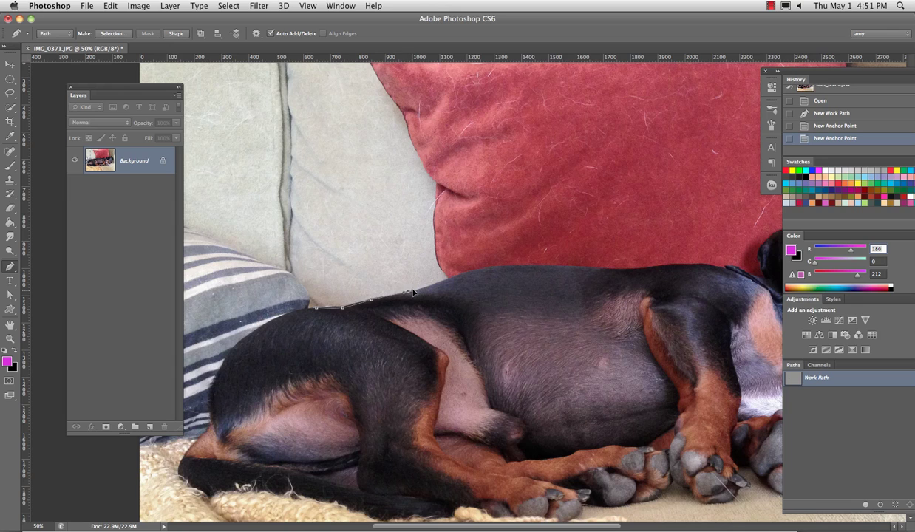
Step: Try to extend the path with closely spaced anchor points along the dog's back up to the shoulder
click(408, 292)
click(446, 279)
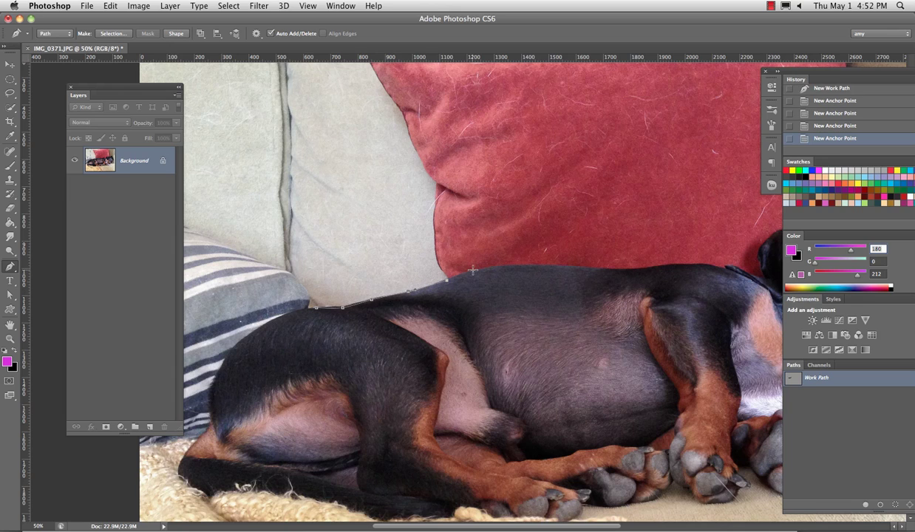
click(471, 270)
click(517, 265)
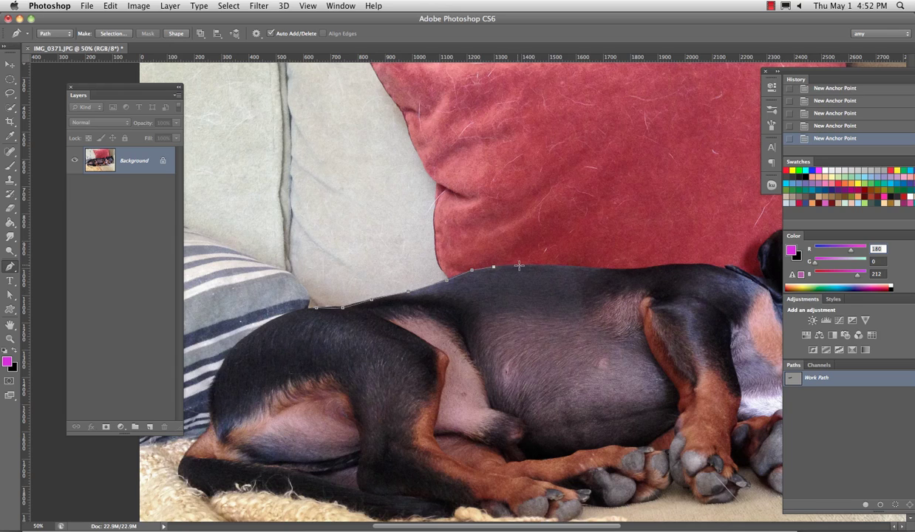
click(558, 269)
click(594, 269)
click(614, 270)
click(641, 269)
click(656, 268)
click(673, 267)
click(696, 266)
click(714, 265)
click(728, 269)
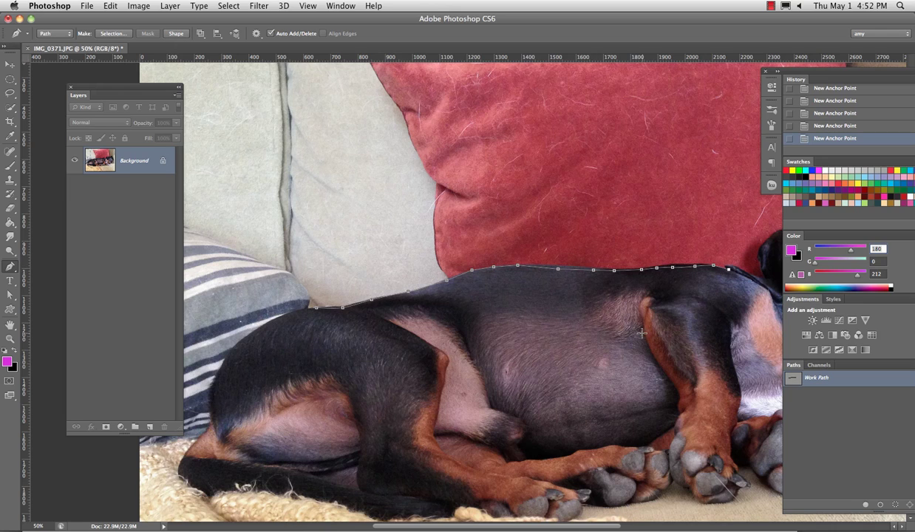
Step: Detach the History panel and revert the image to its opened state, undoing the whole work path
click(805, 88)
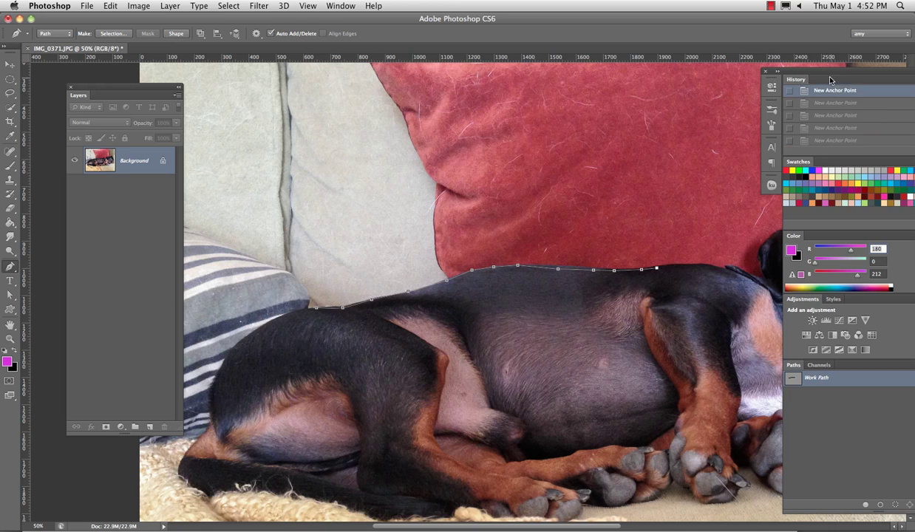
drag(802, 74, 768, 46)
scroll(744, 65, up, 3)
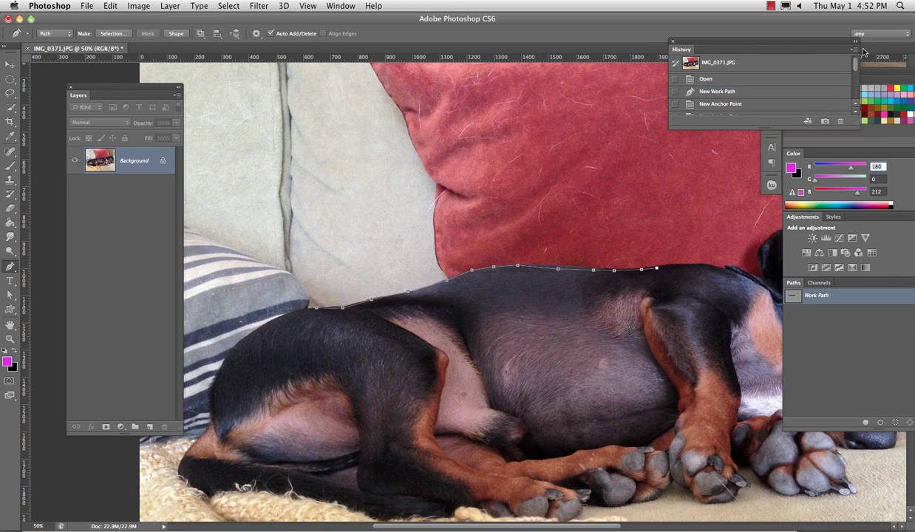
click(739, 92)
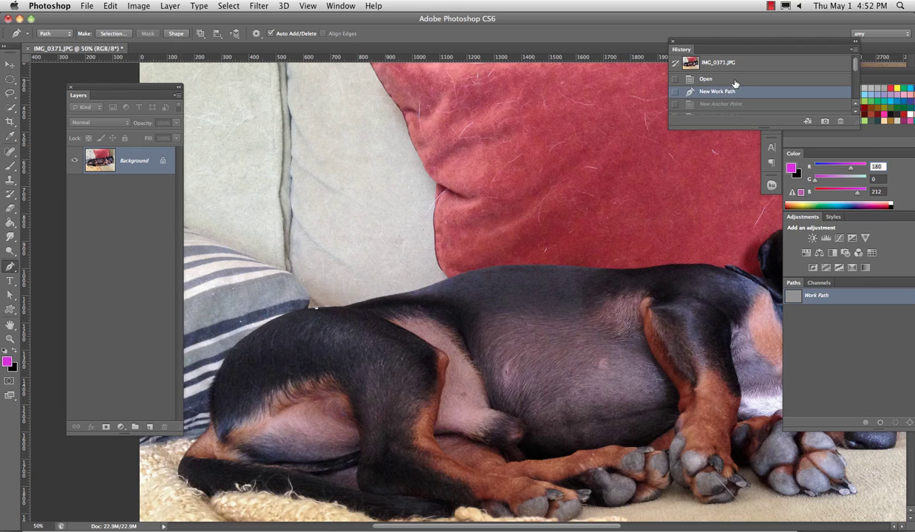
key(super+alt+z)
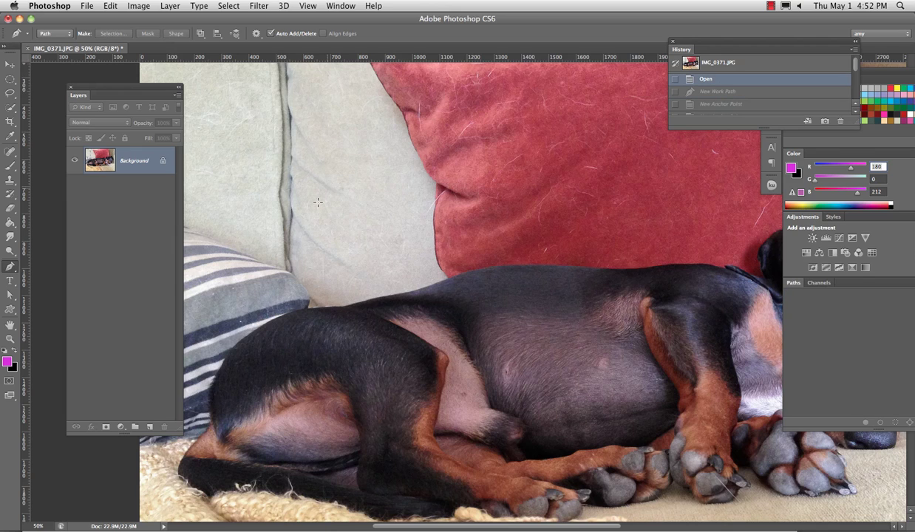
Step: Trace a new Pen path from the dog's rump along its back to the shoulder, using fewer, curved anchor points
click(262, 310)
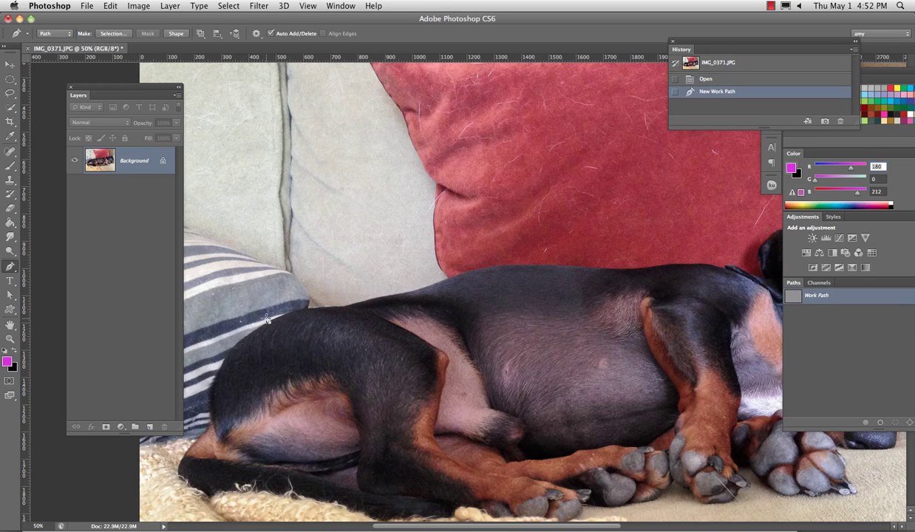
click(323, 306)
drag(323, 306, 342, 308)
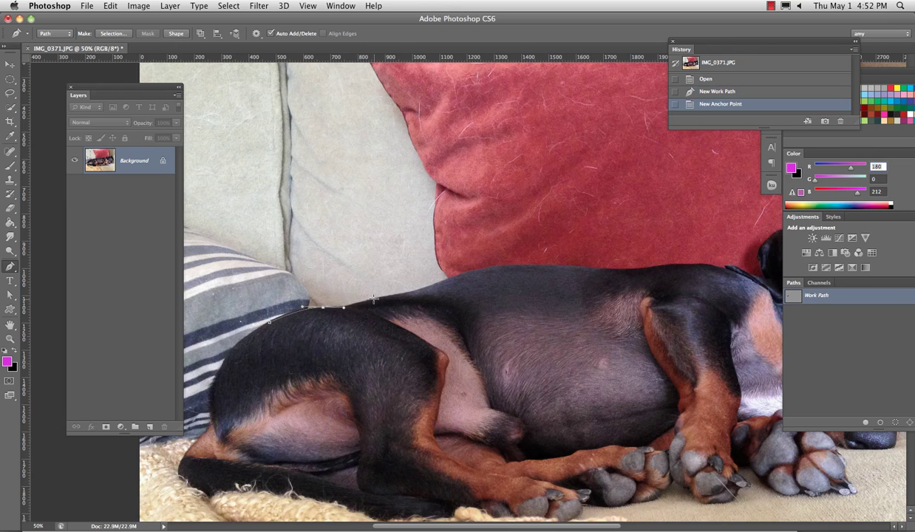
click(364, 301)
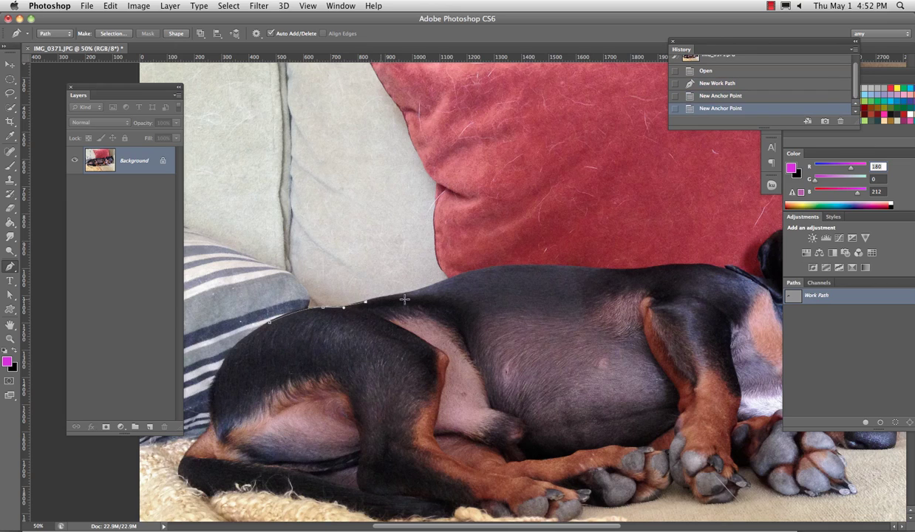
drag(405, 291, 421, 293)
drag(459, 276, 527, 264)
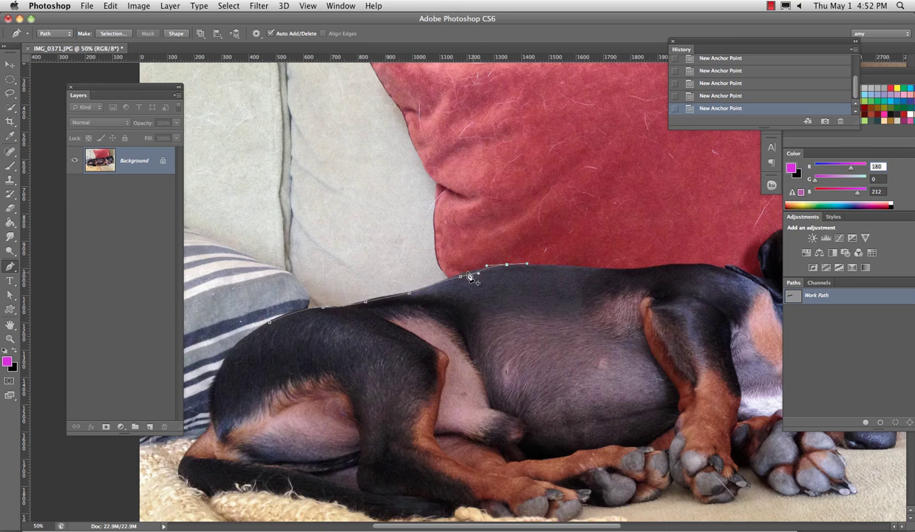
drag(565, 268, 577, 271)
drag(651, 269, 659, 266)
drag(716, 266, 735, 273)
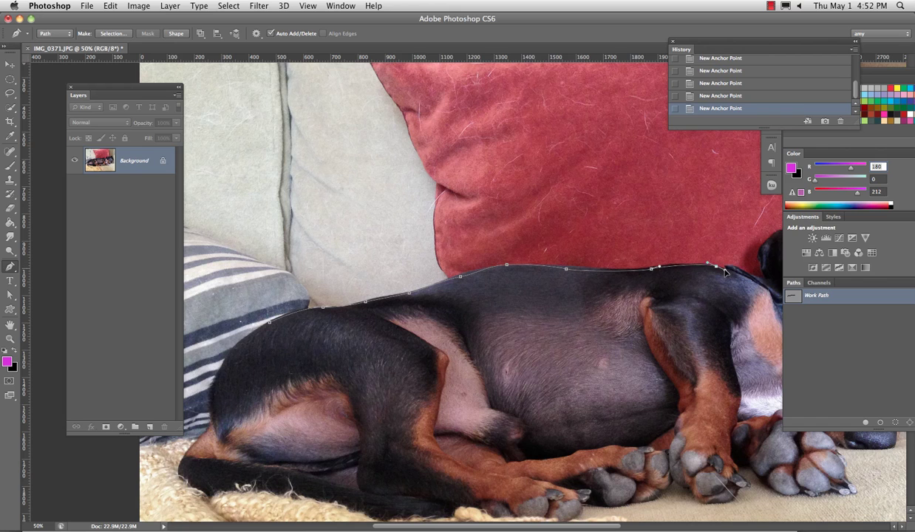
Step: Adjust the last anchor at the shoulder and continue the path down to where the neck meets the ear
drag(678, 305, 423, 266)
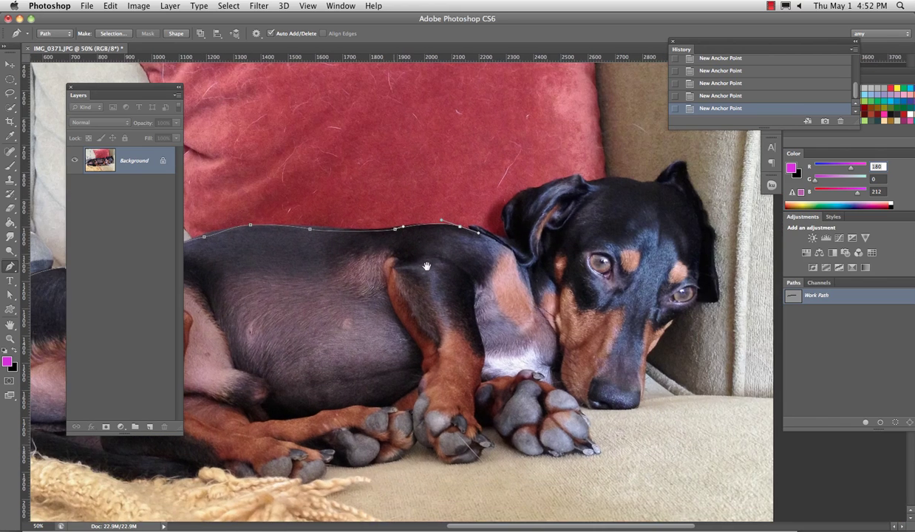
click(460, 226)
click(460, 226)
click(475, 225)
click(484, 229)
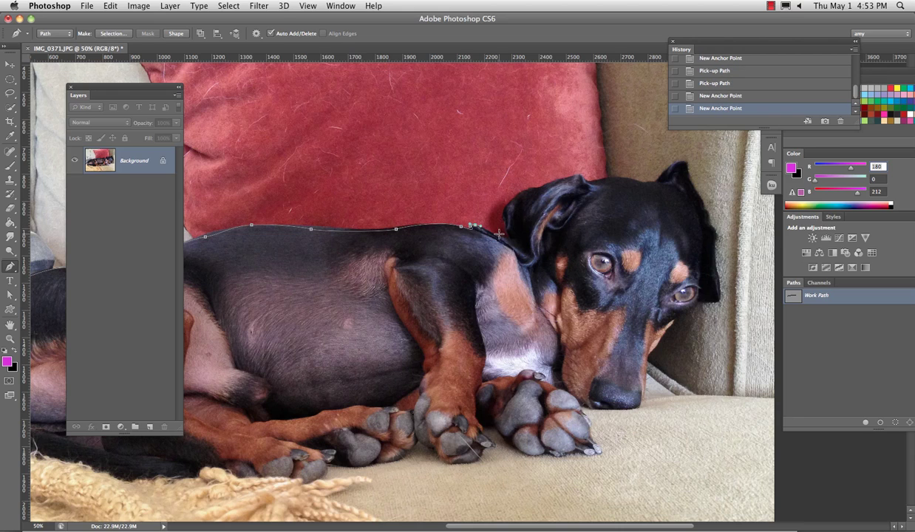
click(498, 235)
click(507, 241)
Step: Trace the path around the dog's floppy ear, back down to the neck below it
click(505, 223)
click(504, 210)
click(523, 188)
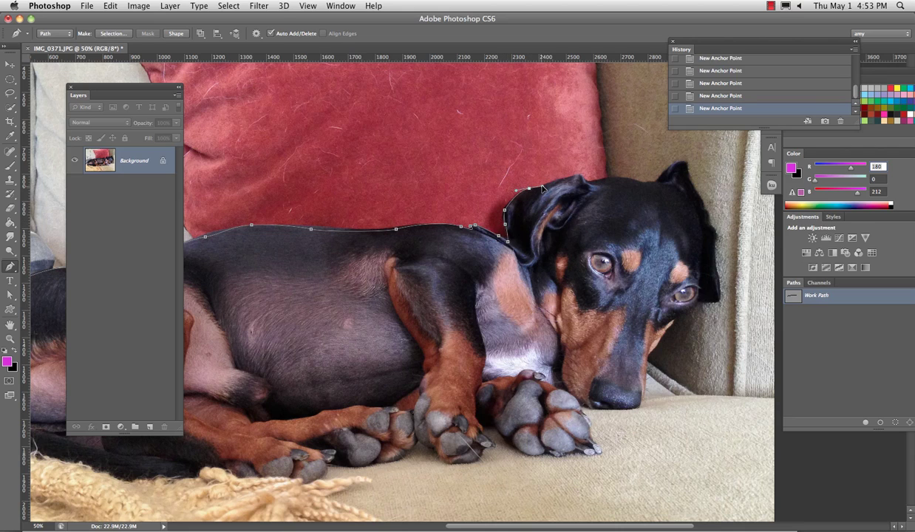
click(541, 186)
click(562, 178)
click(589, 181)
drag(589, 201, 521, 269)
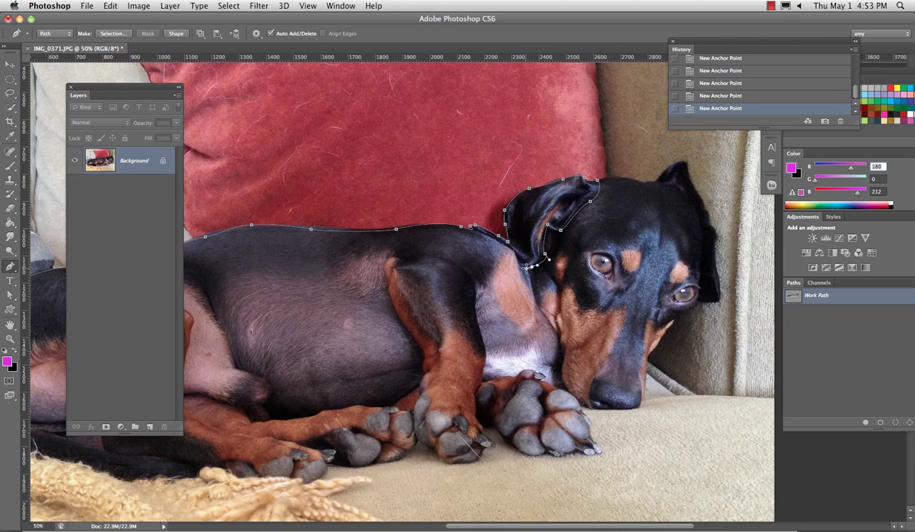
Step: Continue the path down the neck beside the face and along the underside of the paws to the tail
drag(559, 338, 494, 430)
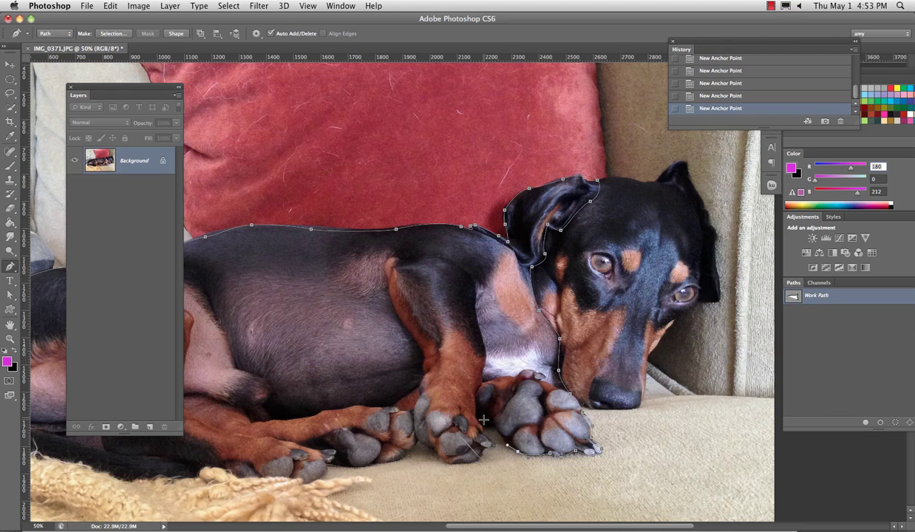
drag(485, 436, 309, 470)
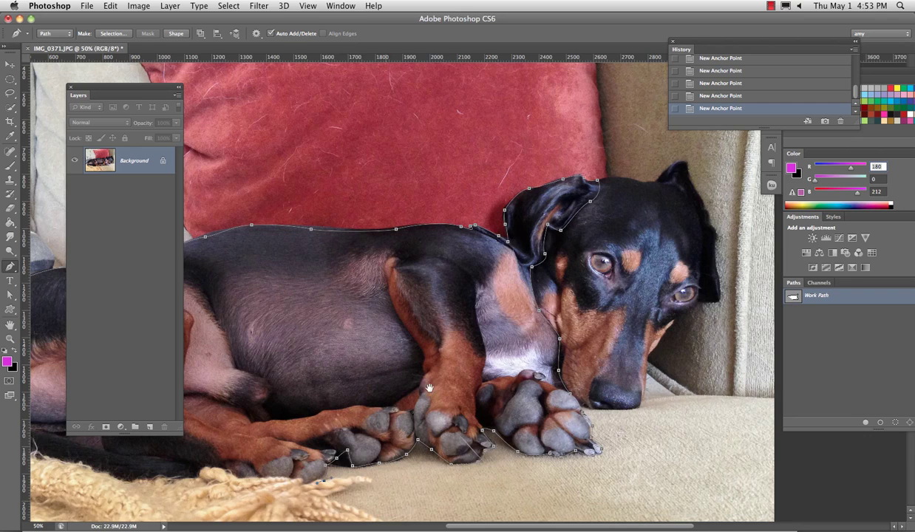
drag(429, 387, 675, 269)
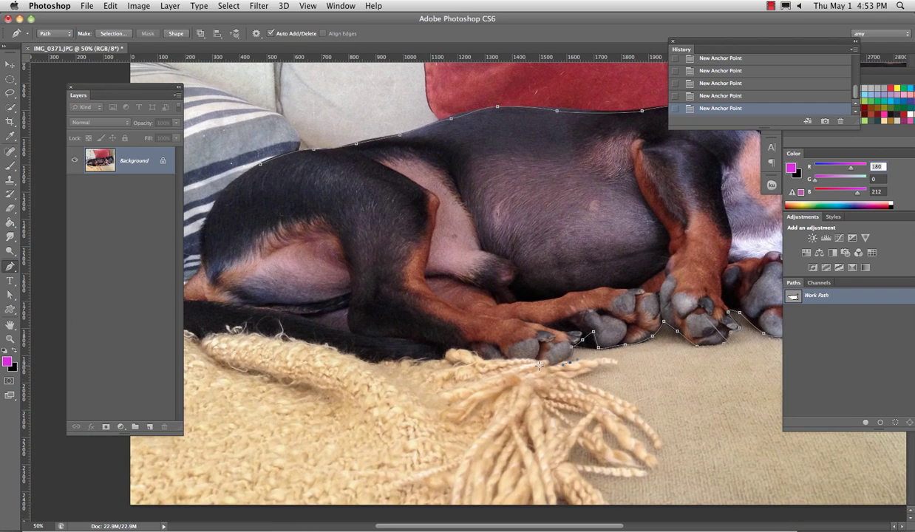
drag(512, 366, 487, 362)
drag(443, 357, 415, 356)
Step: Trace around the tail and rump, and close the path at its starting anchor
drag(218, 305, 386, 296)
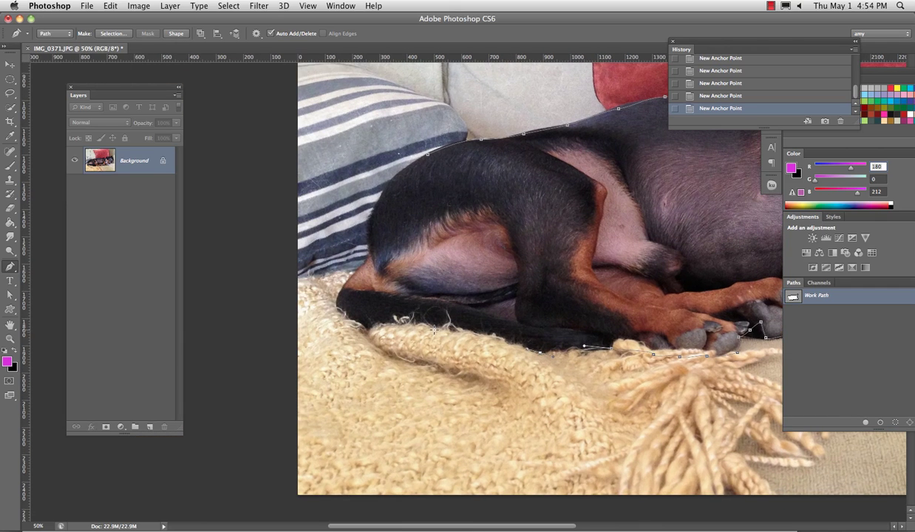
drag(433, 329, 347, 273)
click(375, 209)
drag(405, 169, 431, 151)
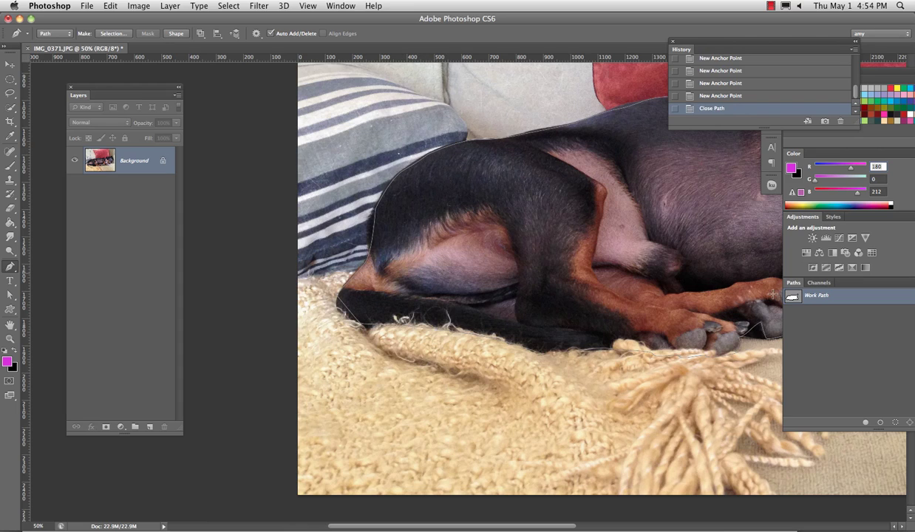
Step: Save the work path under the name "BUTT / EAR"
double_click(818, 297)
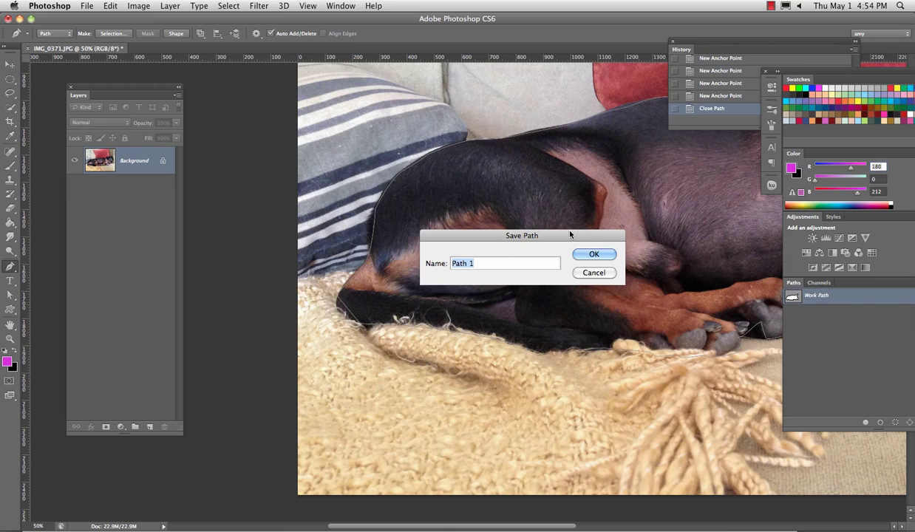
text(BUTT /)
text(AR)
click(593, 254)
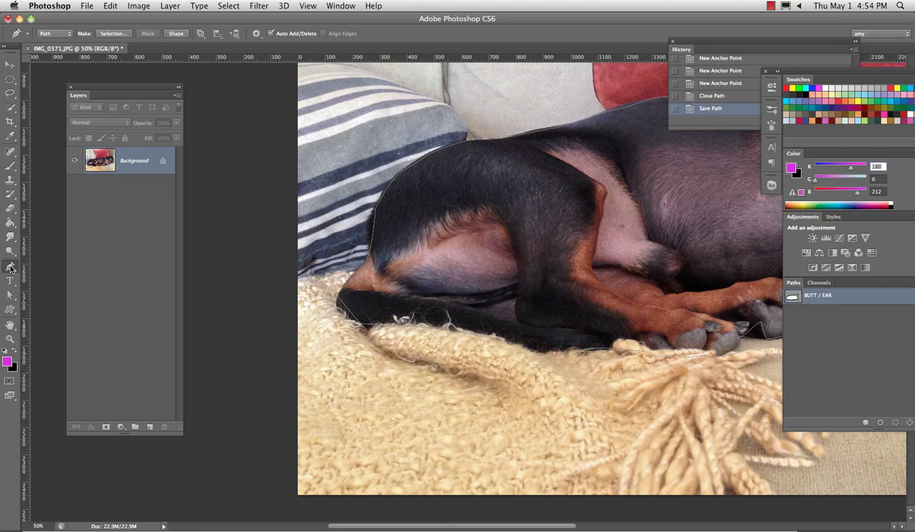
Step: Switch the toolbox to its two-column layout
click(10, 268)
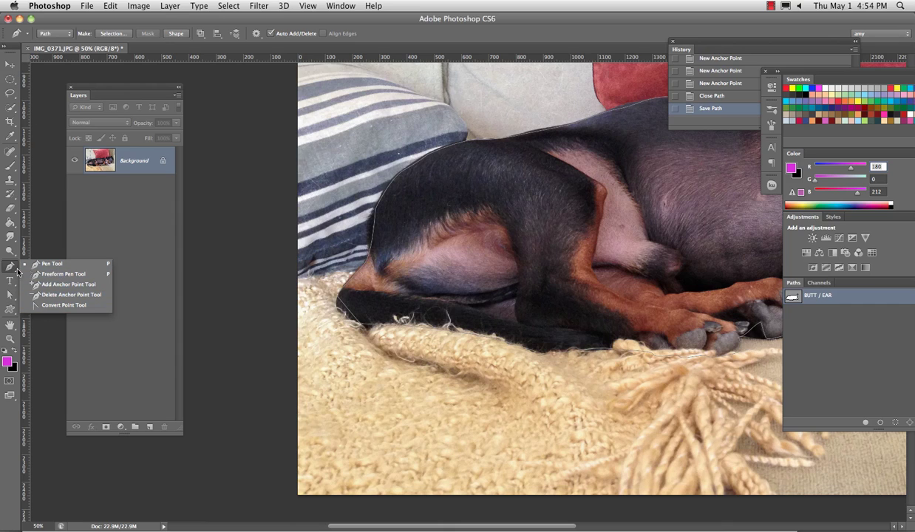
click(11, 47)
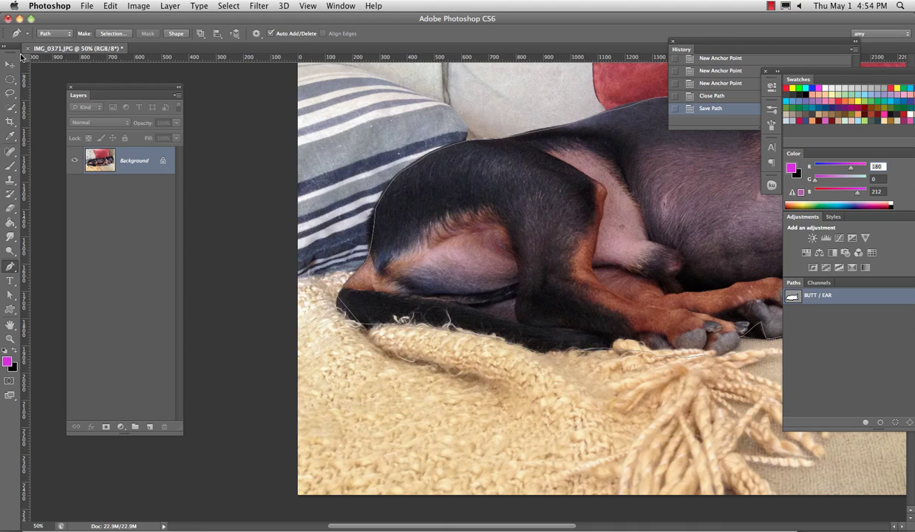
click(13, 47)
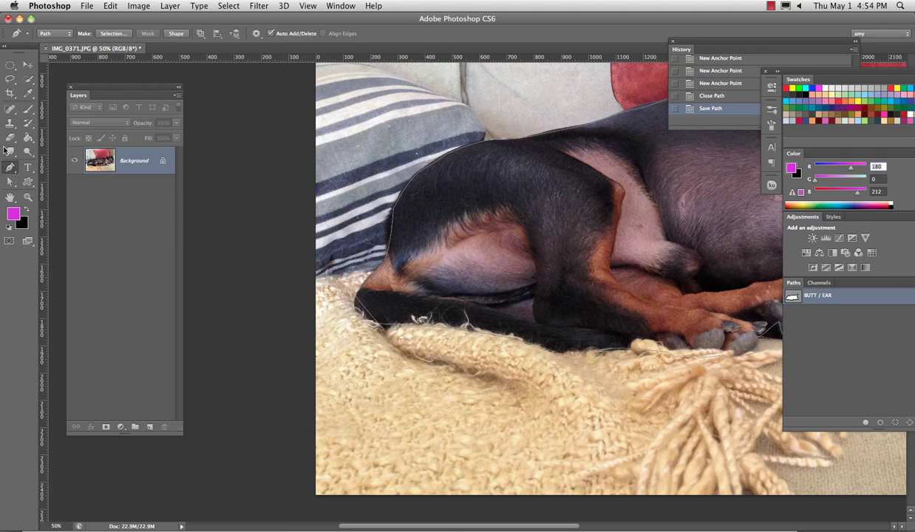
Step: Move the path's anchor points along the dog's rump and back to fit the fur edge, using the Direct Selection tool
click(9, 182)
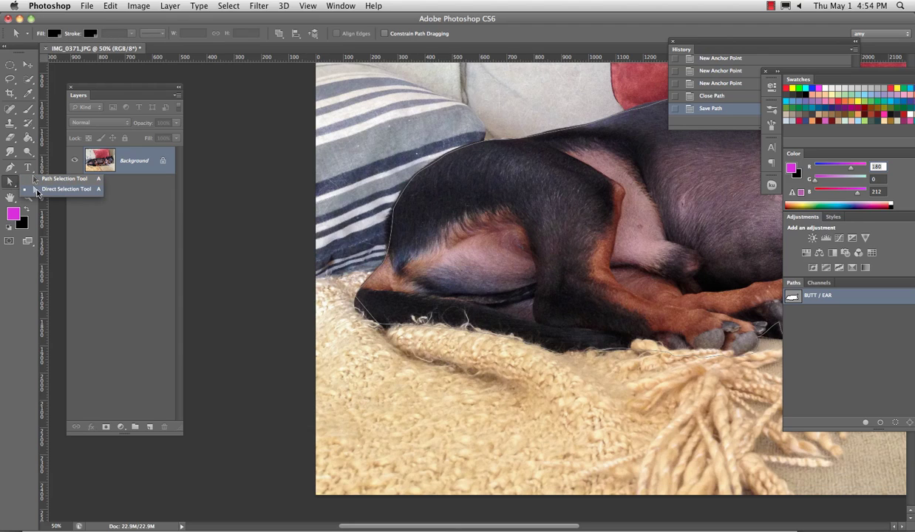
click(37, 191)
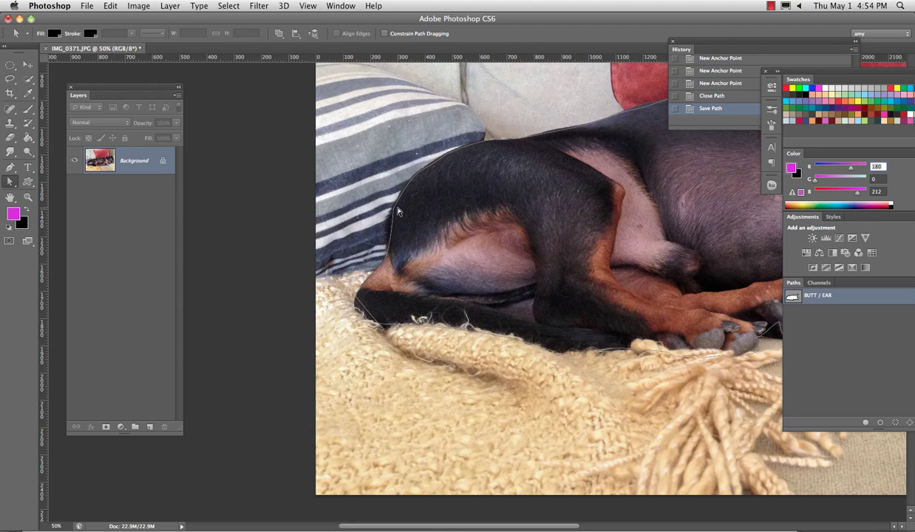
click(416, 173)
drag(437, 155, 437, 150)
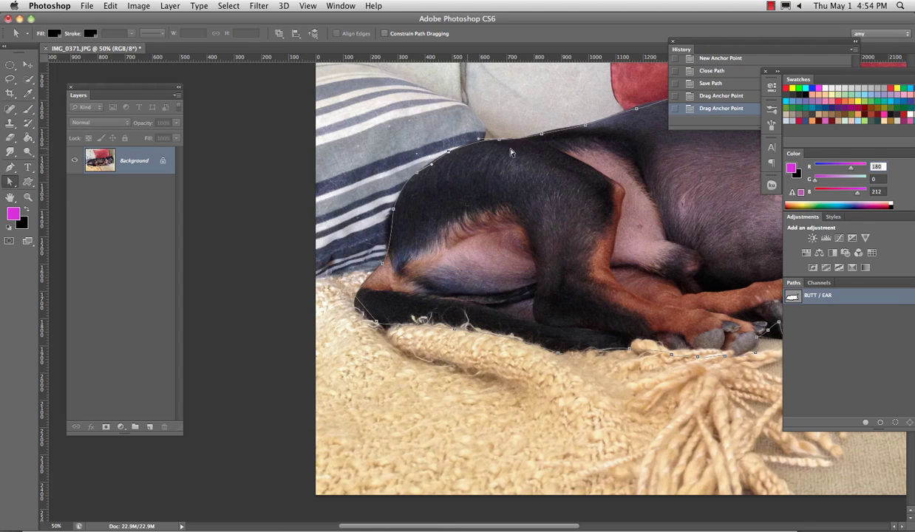
drag(500, 143, 499, 137)
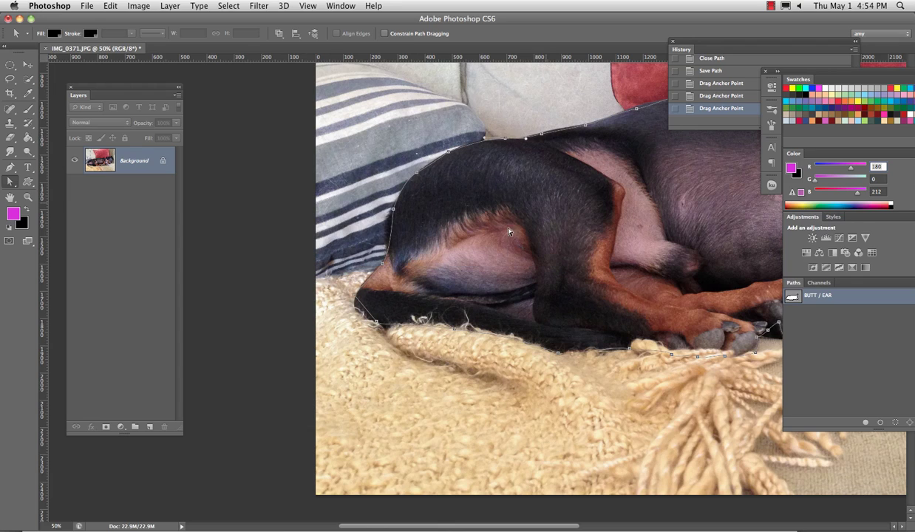
Step: Adjust the curve handles around the tail tip and reposition the rump anchor points just above the tail
click(374, 320)
drag(351, 319, 342, 305)
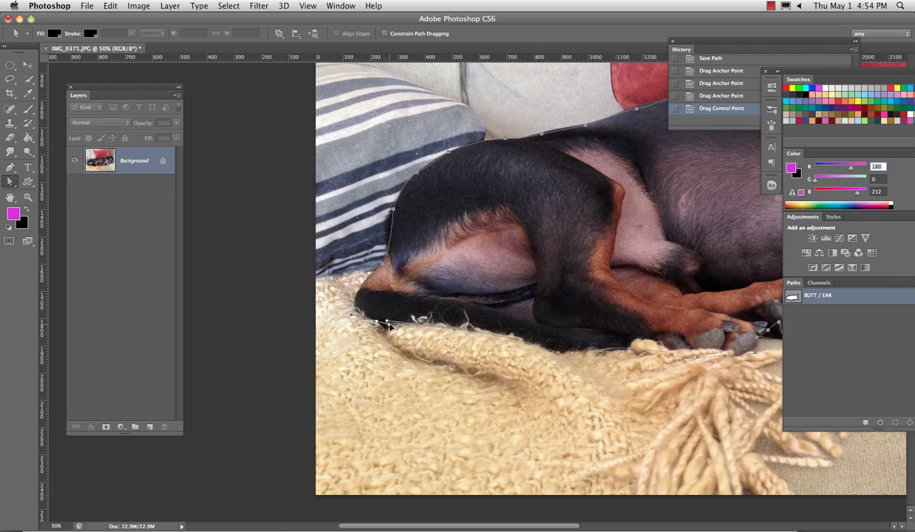
drag(389, 327, 348, 307)
drag(382, 262, 389, 252)
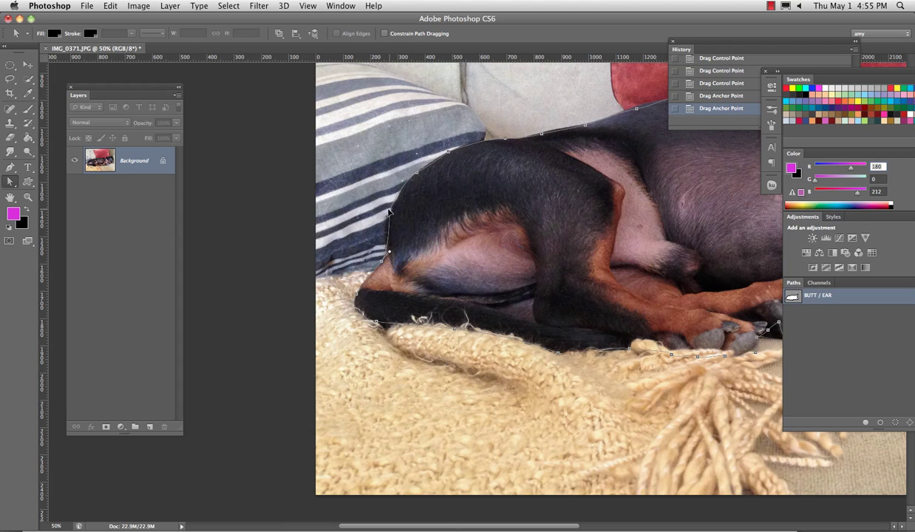
drag(389, 254, 388, 252)
Step: Delete one surplus anchor point on the dog's back and another between the hind paws
click(10, 168)
click(11, 169)
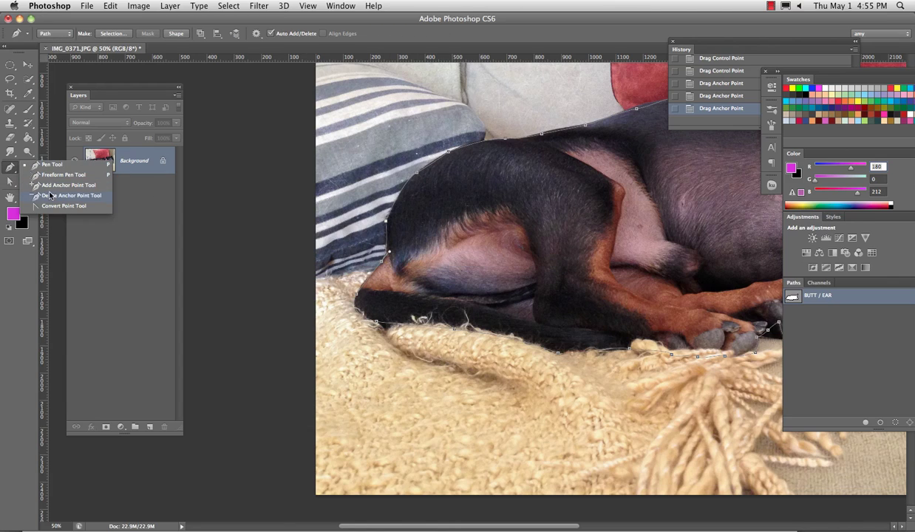
click(50, 197)
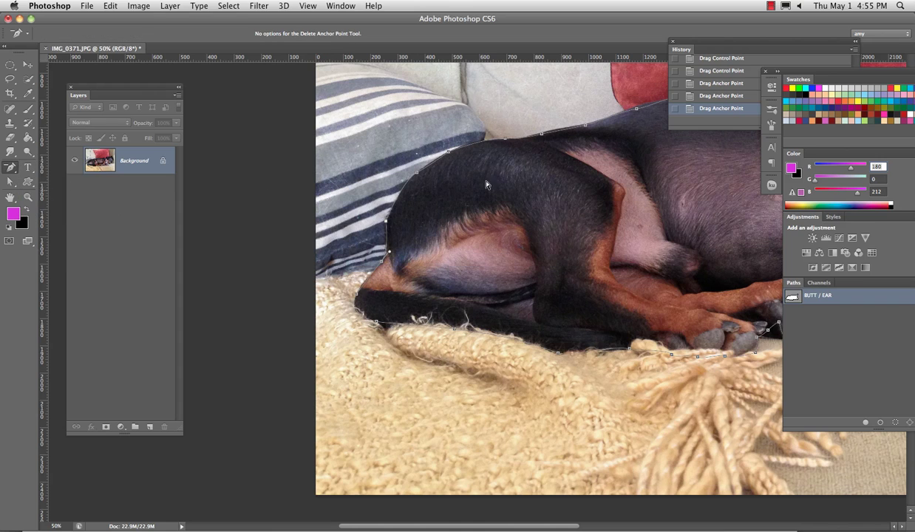
click(544, 138)
drag(625, 344, 280, 270)
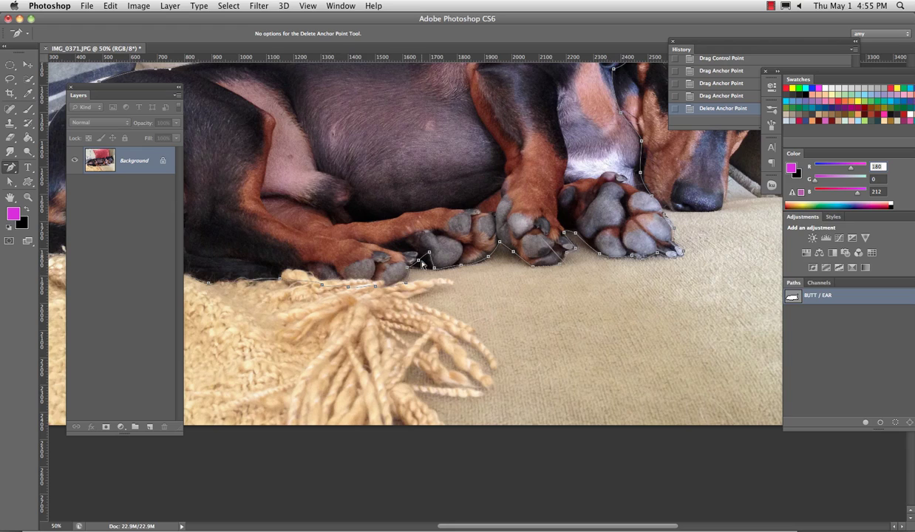
click(418, 260)
Step: Move the anchor point between the hind paws and reshape the path there with the Convert Point tool
click(8, 182)
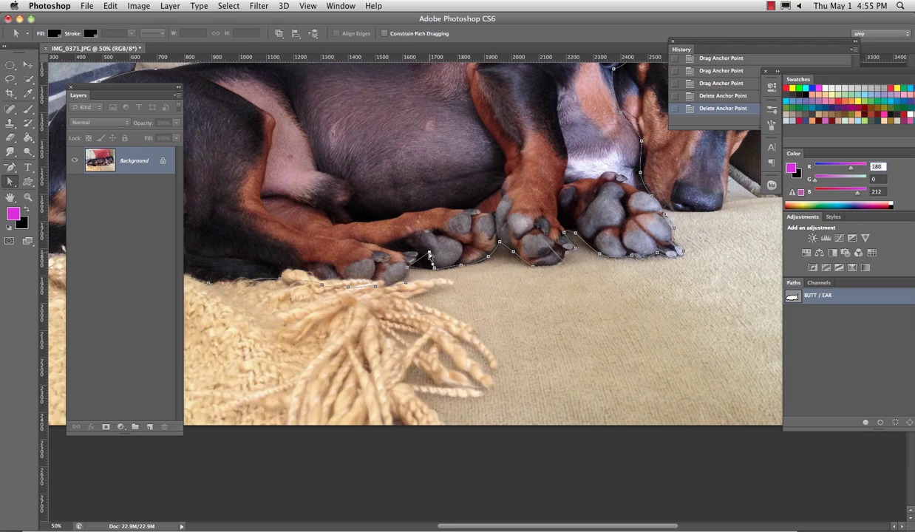
mouse_move(429, 256)
mouse_down()
mouse_move(408, 252)
mouse_move(423, 256)
mouse_up()
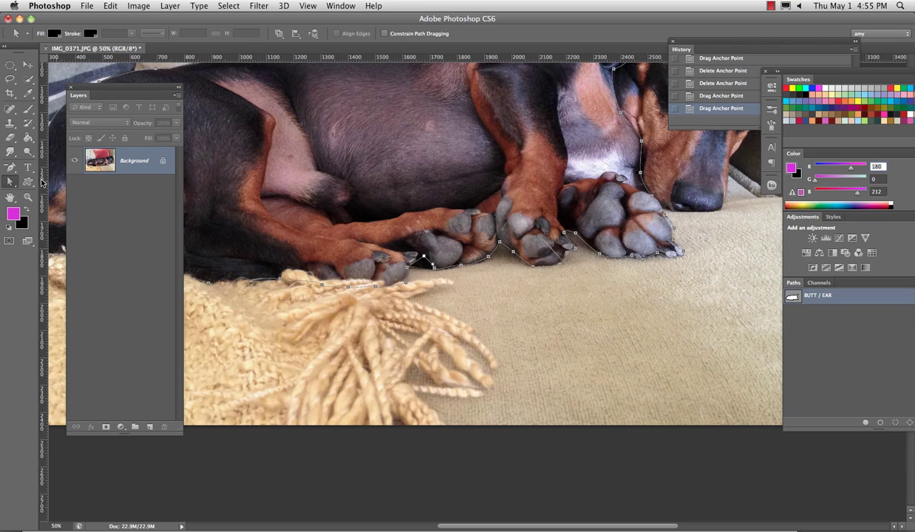
click(11, 169)
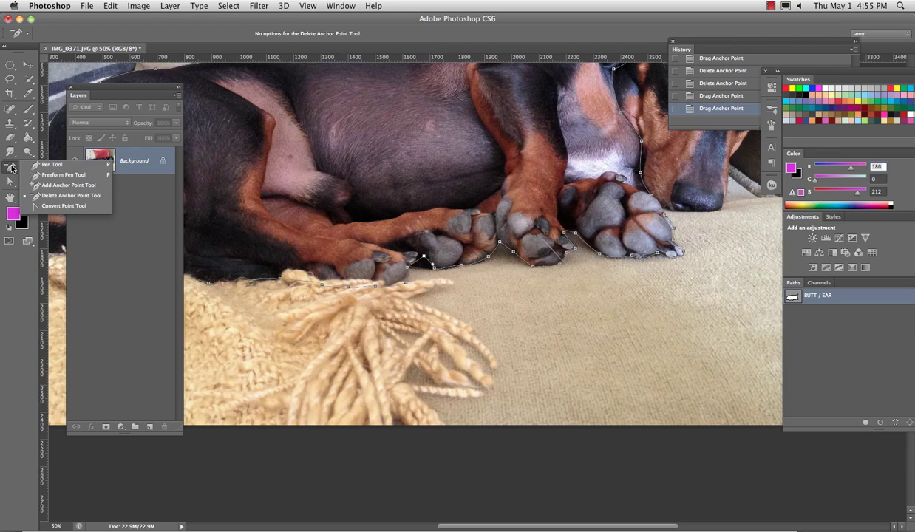
click(68, 206)
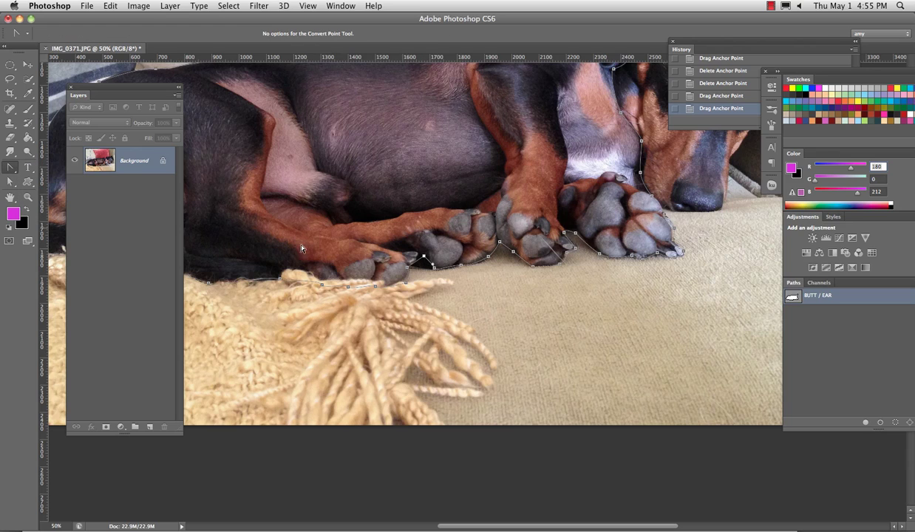
click(418, 256)
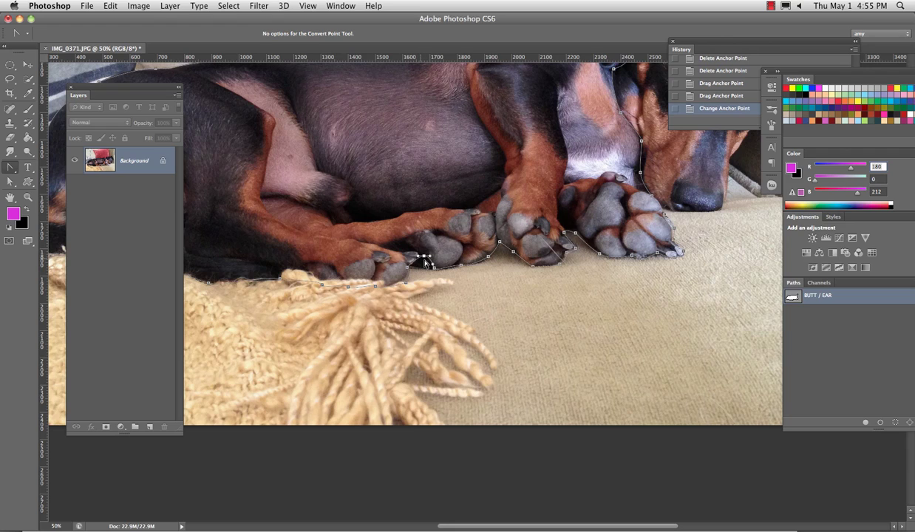
click(416, 257)
drag(424, 257, 407, 272)
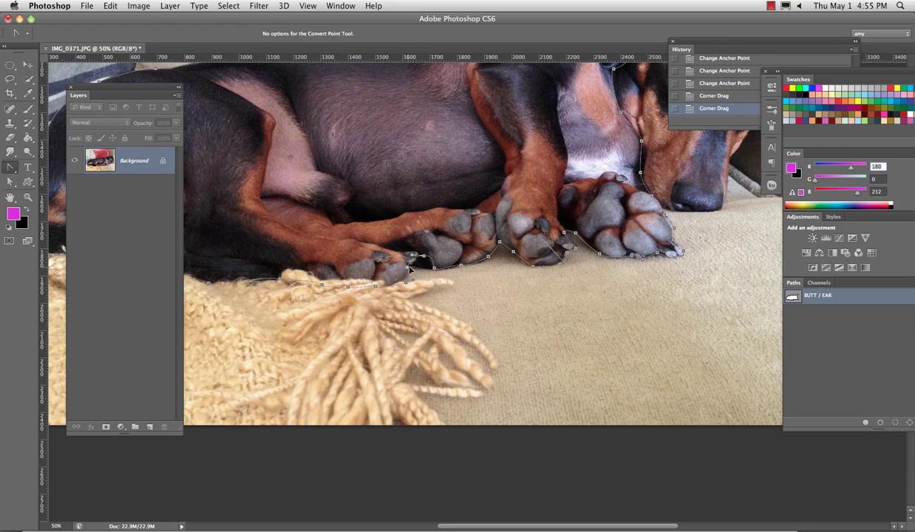
click(409, 259)
drag(407, 262, 409, 258)
Step: Switch to the Move tool and float the Paths panel over the image
click(30, 65)
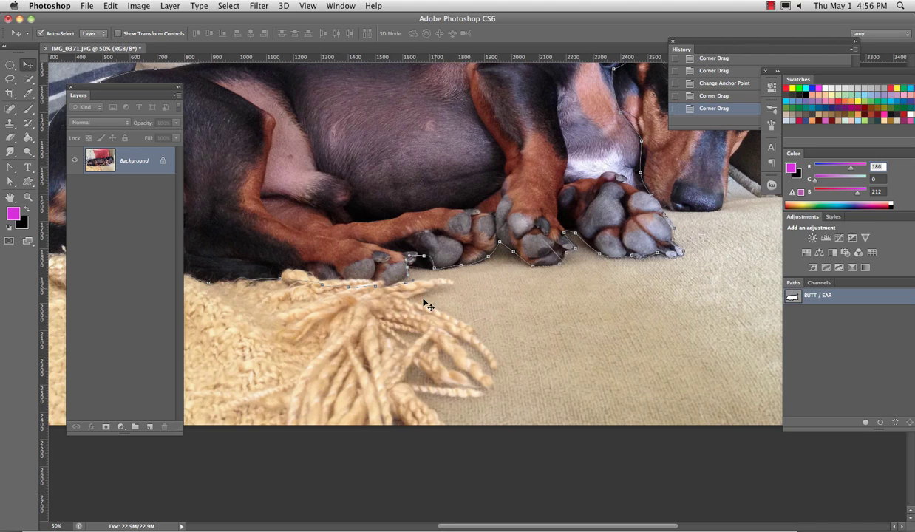
drag(793, 282, 292, 104)
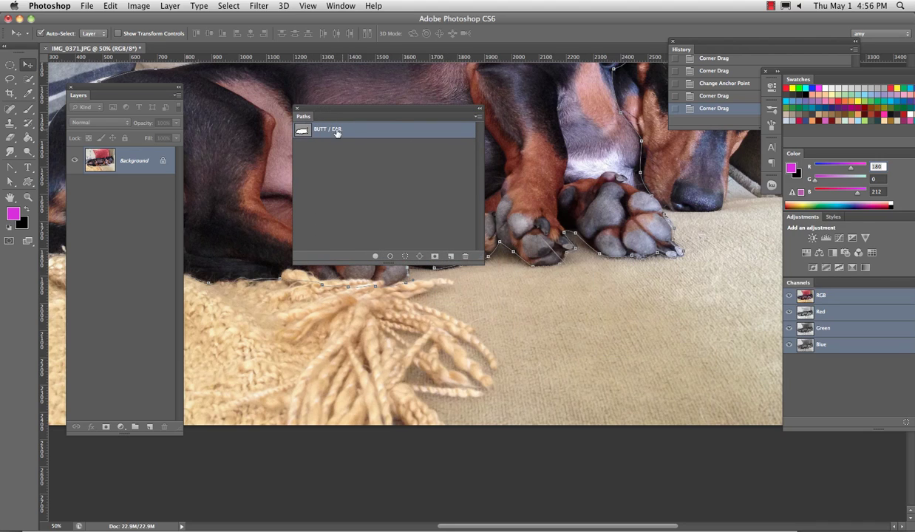
Step: Fill the BUTT / EAR path with the magenta foreground color, and undo the fill
click(374, 256)
key(super+minus)
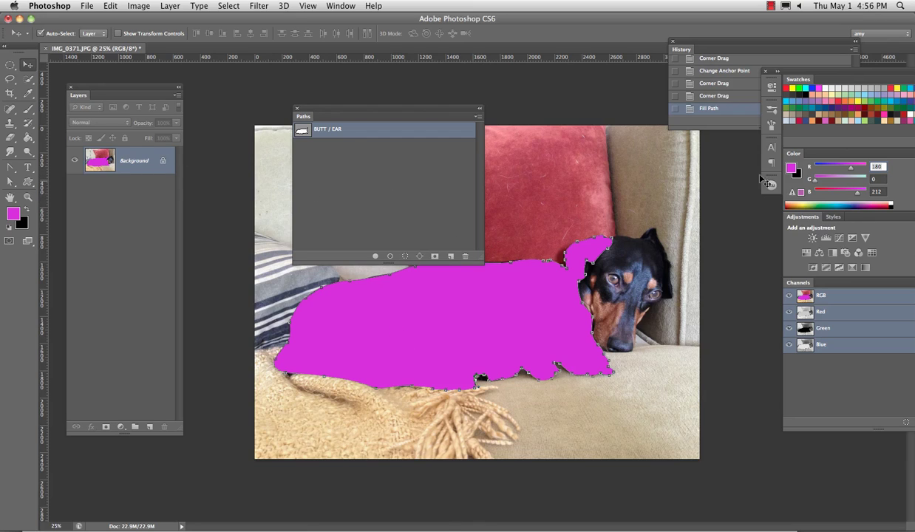
key(super+z)
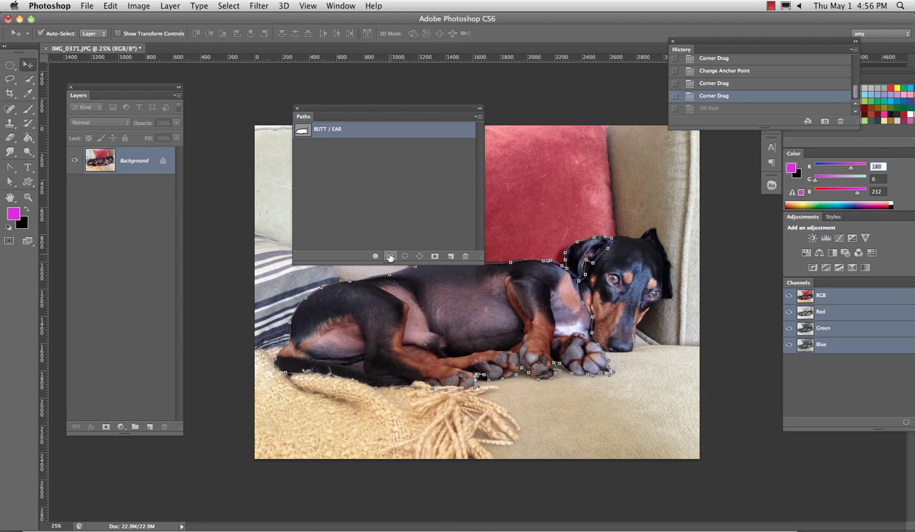
Step: Stroke the BUTT / EAR path with the magenta foreground color, and step back in the history to before the stroke
click(389, 256)
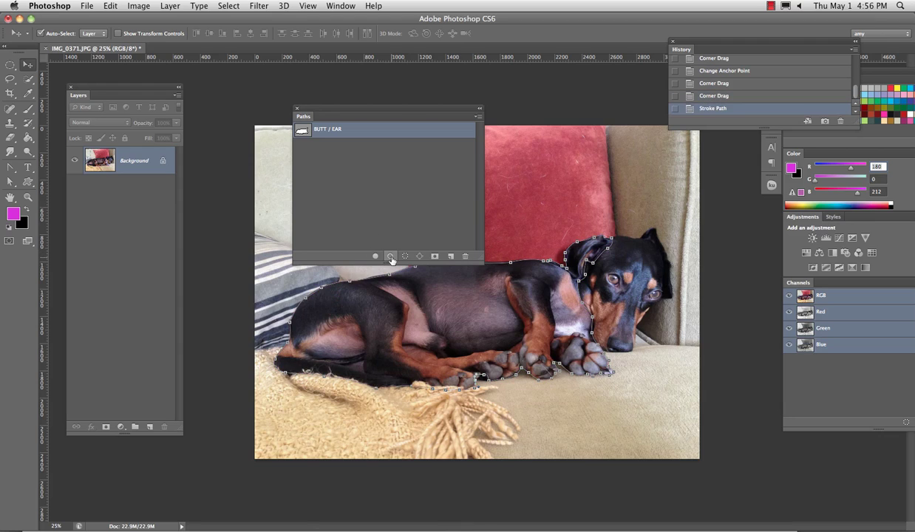
click(362, 212)
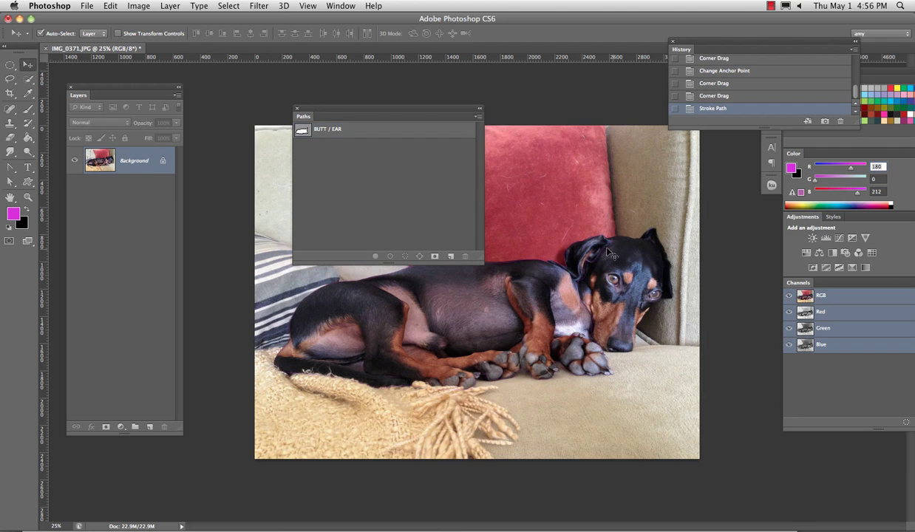
key(super+equal)
key(super+equal)
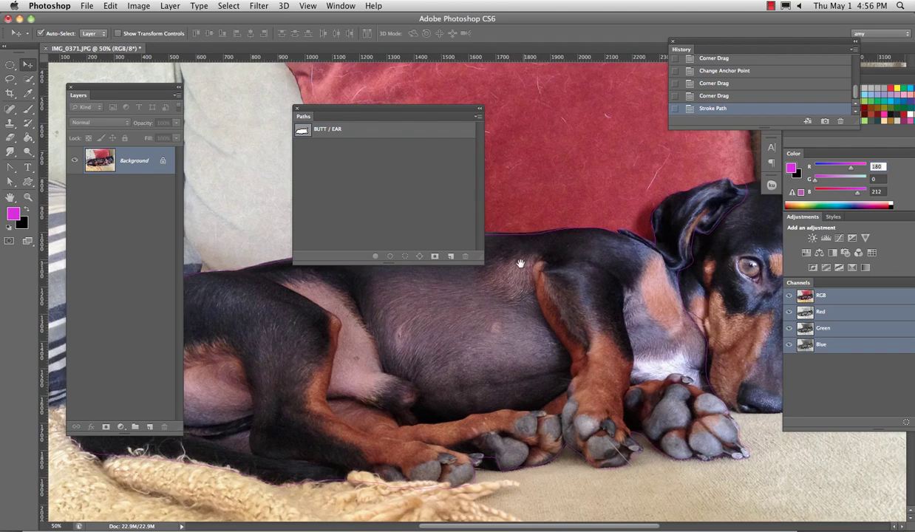
drag(522, 259, 433, 300)
click(340, 133)
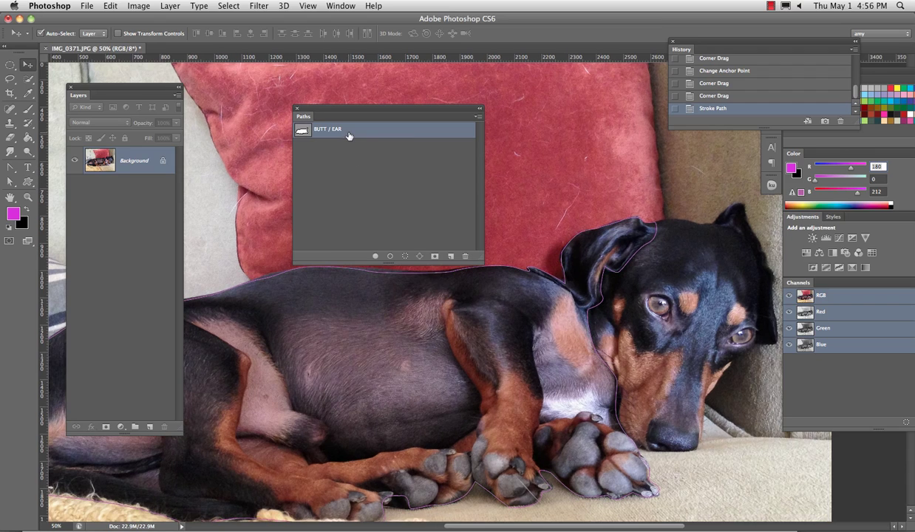
click(706, 97)
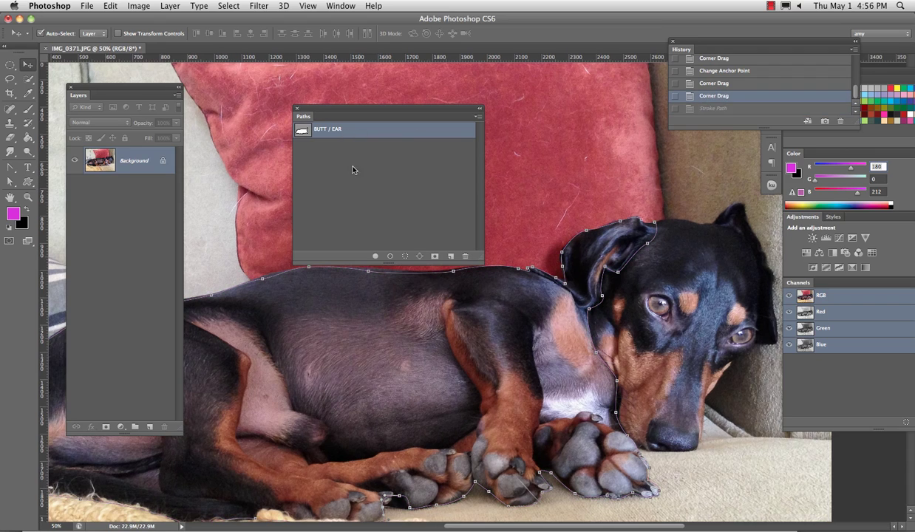
Step: Load the BUTT / EAR path as a selection and open Refine Edge for it
click(405, 256)
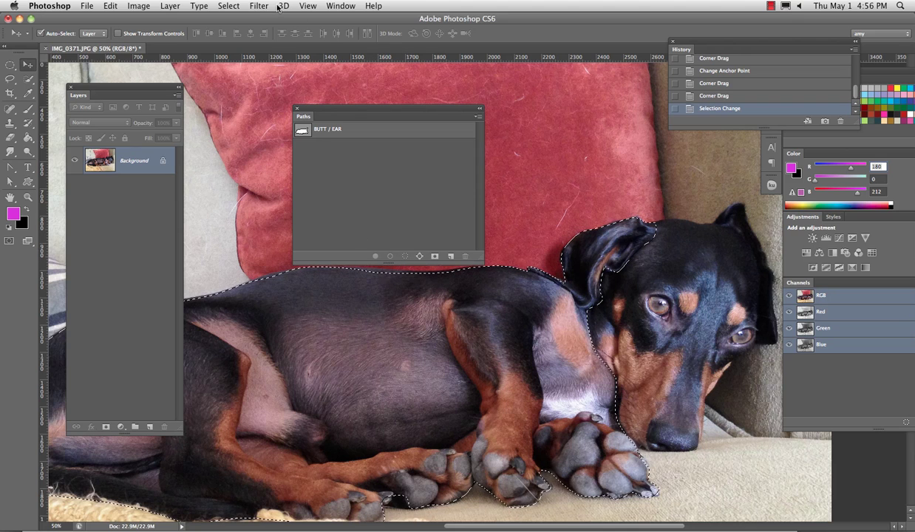
click(229, 5)
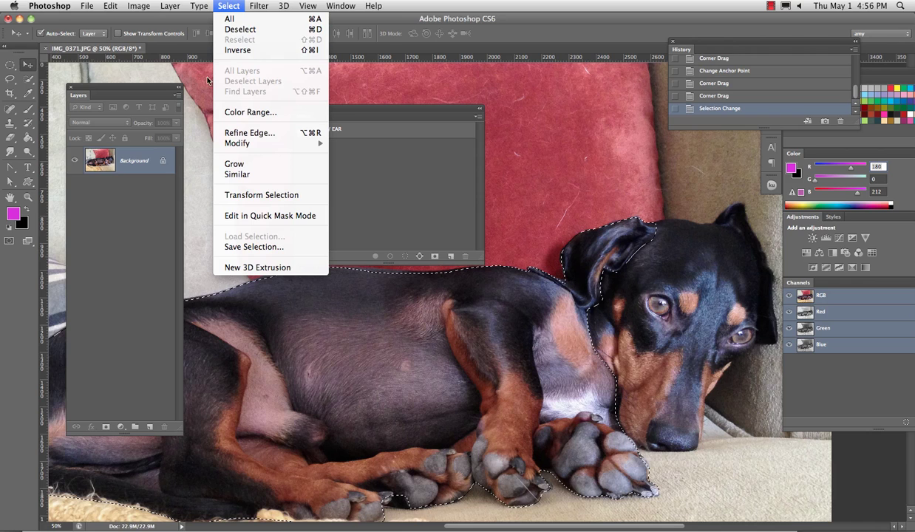
click(233, 133)
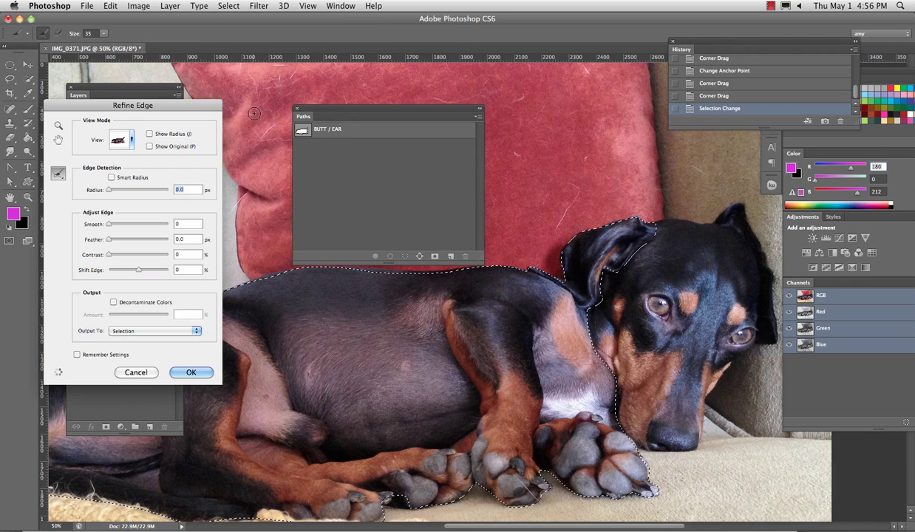
Step: Set the edge detection radius to 3.2 px and Shift Edge to -33%
drag(110, 190, 121, 193)
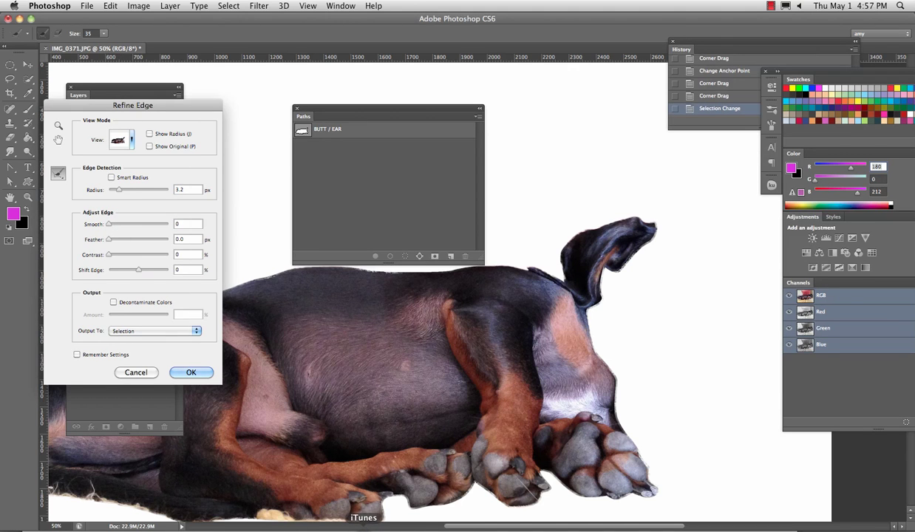
drag(363, 525, 331, 508)
drag(141, 270, 129, 271)
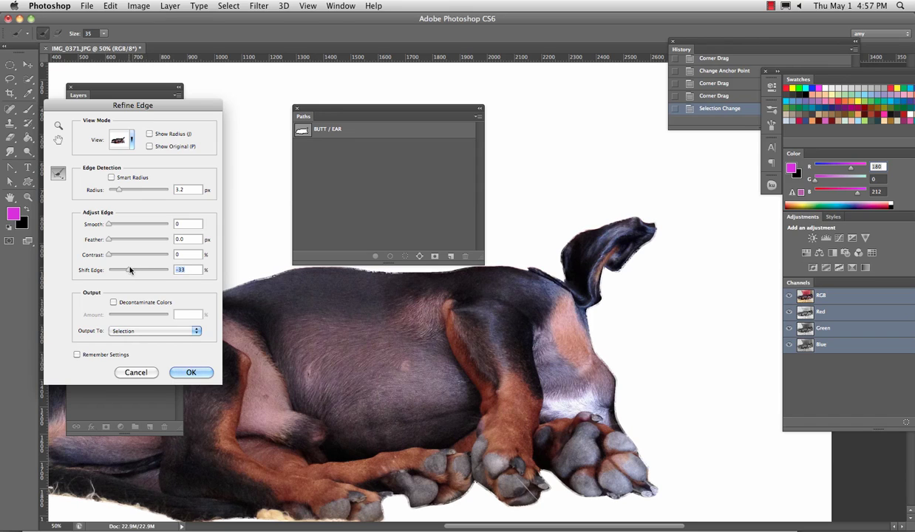
Step: Set the edge detection radius to 0 px and Shift Edge to +80%
drag(113, 190, 108, 189)
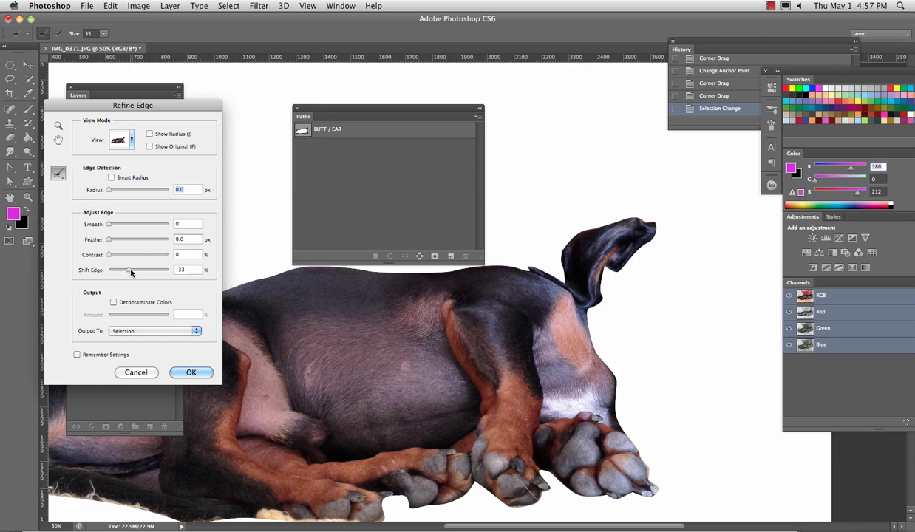
drag(130, 271, 154, 270)
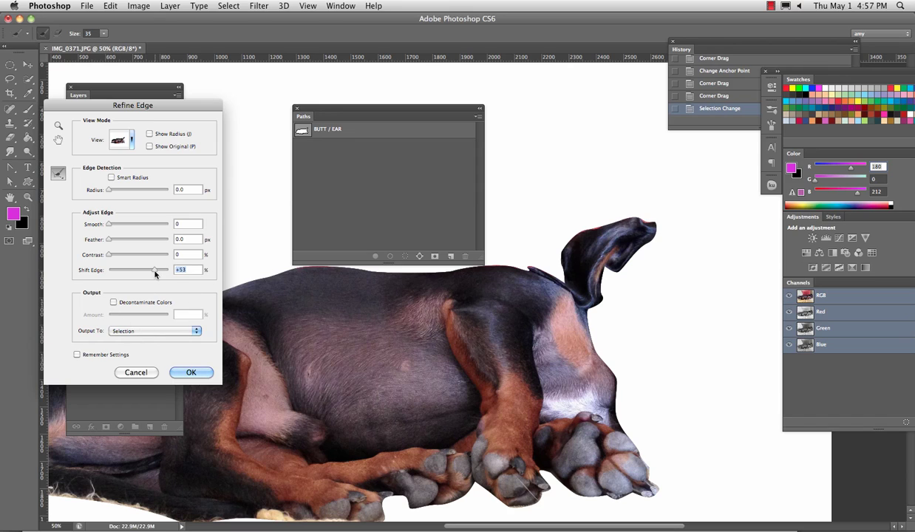
drag(155, 270, 164, 270)
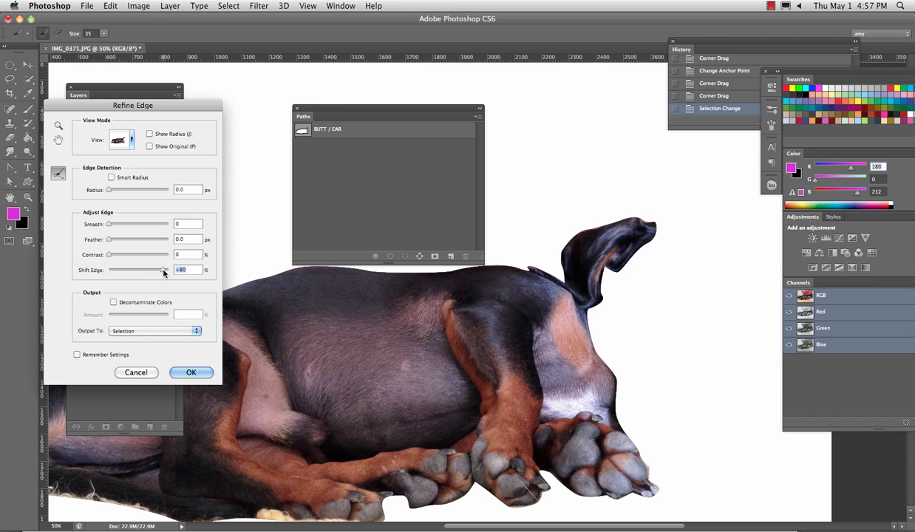
Step: Set Shift Edge to -29% and Feather to 0.2 px for the dog's body selection
click(126, 271)
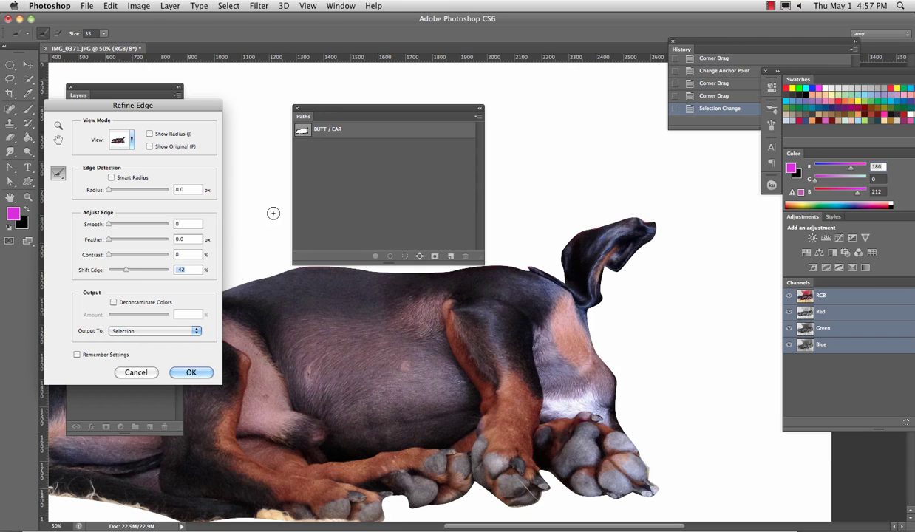
drag(124, 270, 130, 270)
drag(111, 239, 141, 240)
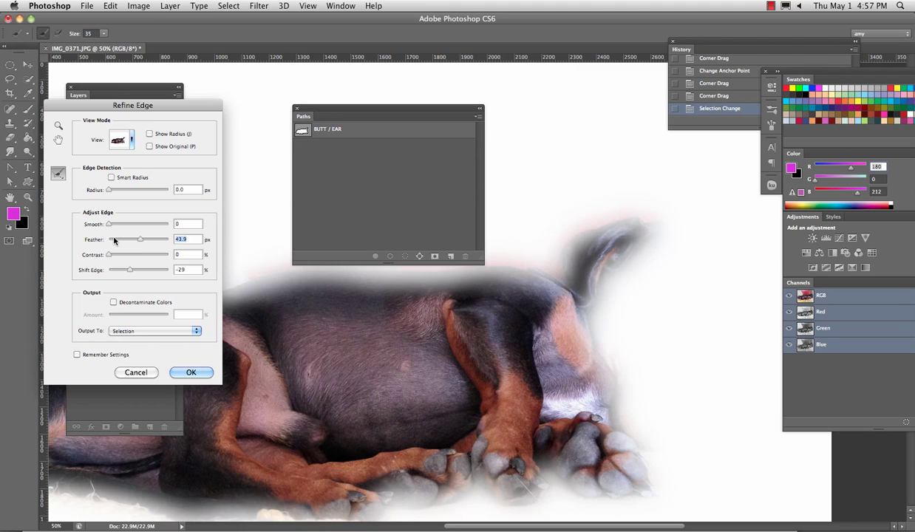
click(114, 239)
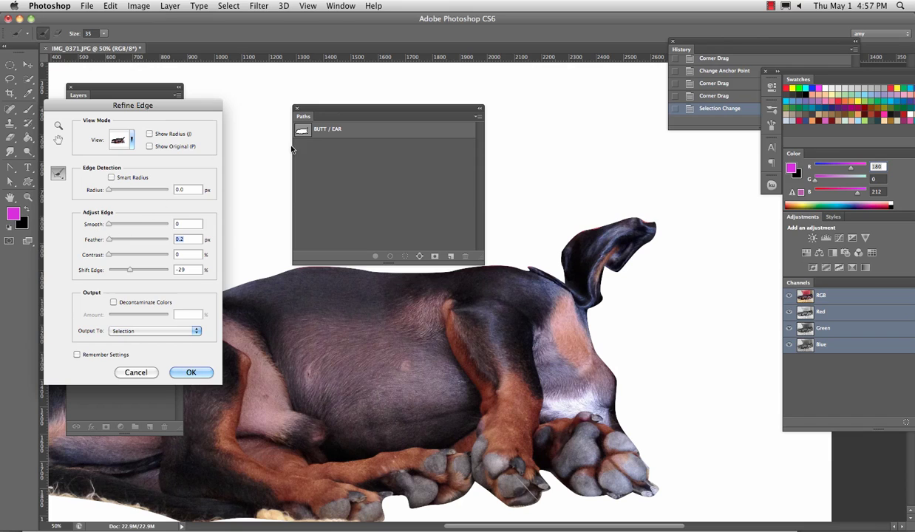
Step: Keep Selection as the Refine Edge output and apply the refinement
click(129, 331)
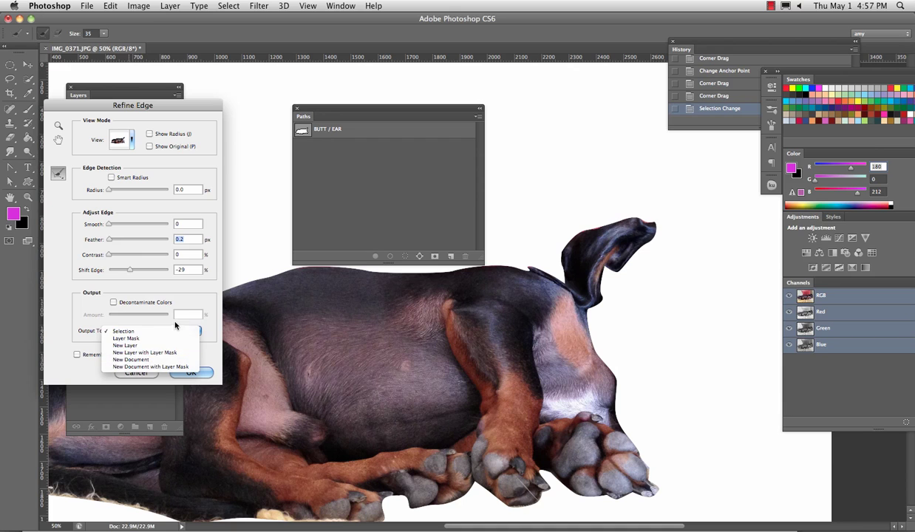
click(175, 330)
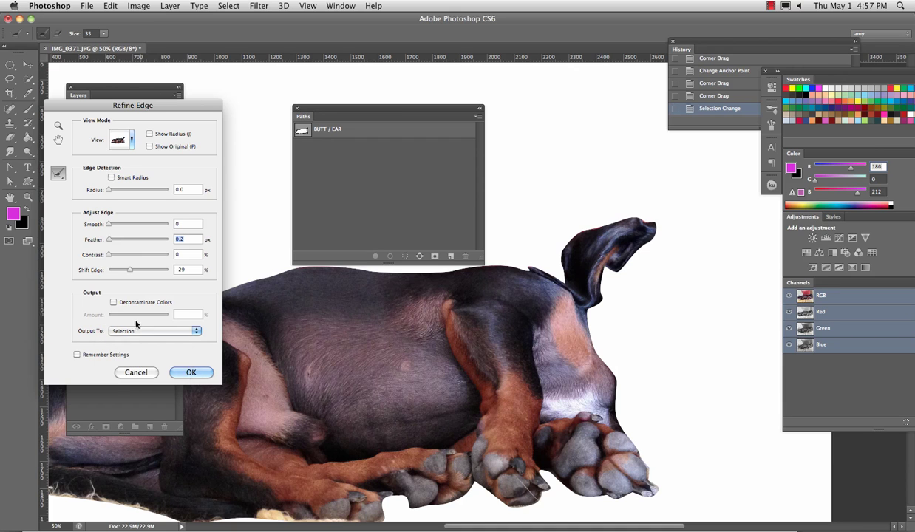
click(189, 372)
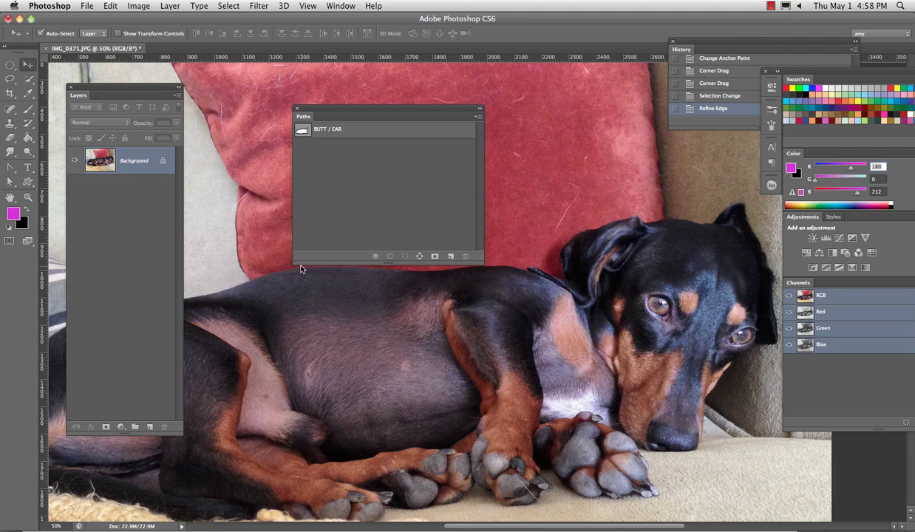
Step: Convert the refined selection around the dog's body into a work path
key(super+minus)
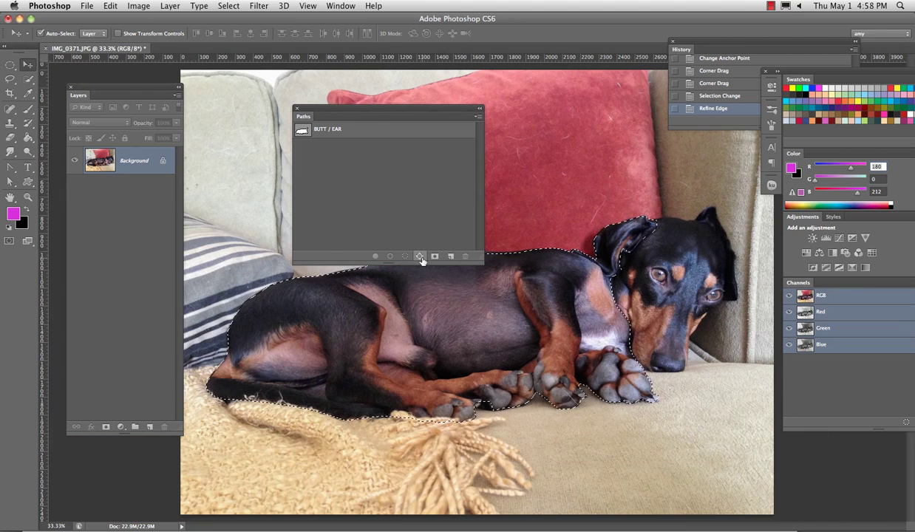
drag(359, 109, 340, 67)
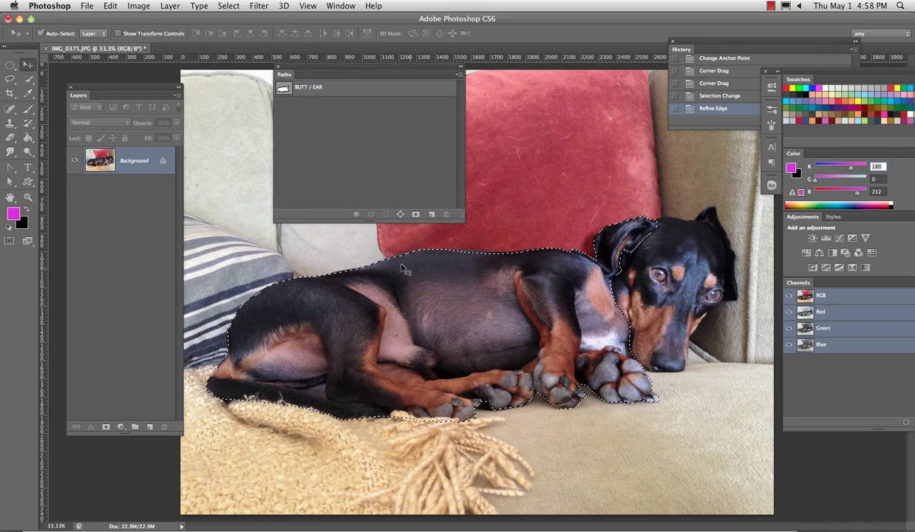
key(super+plus)
key(super+plus)
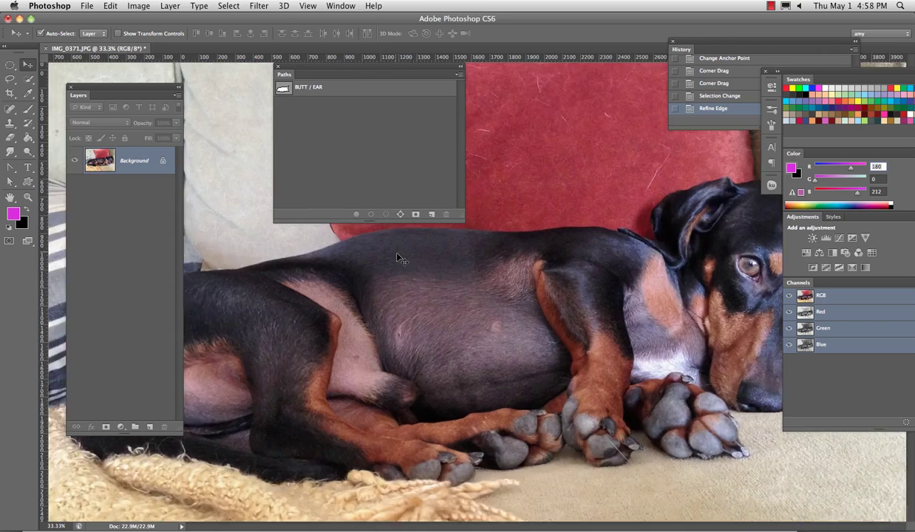
drag(351, 244, 362, 380)
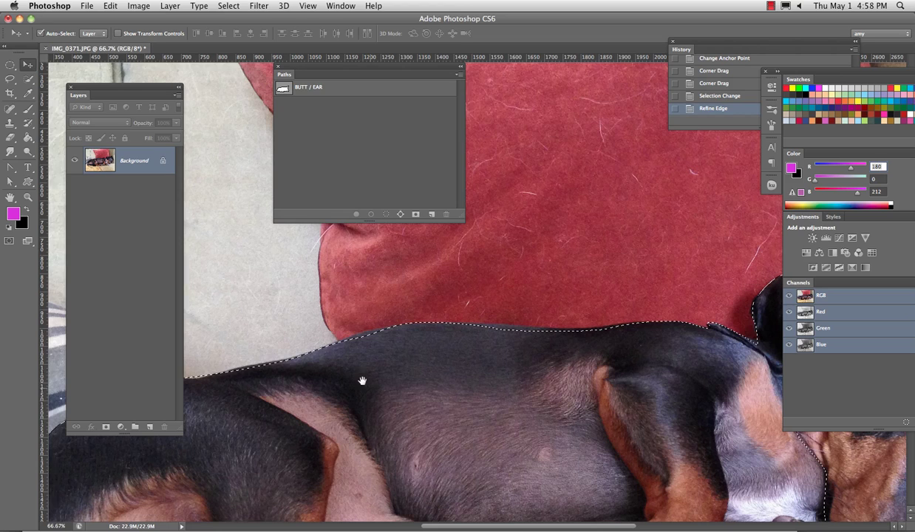
click(399, 215)
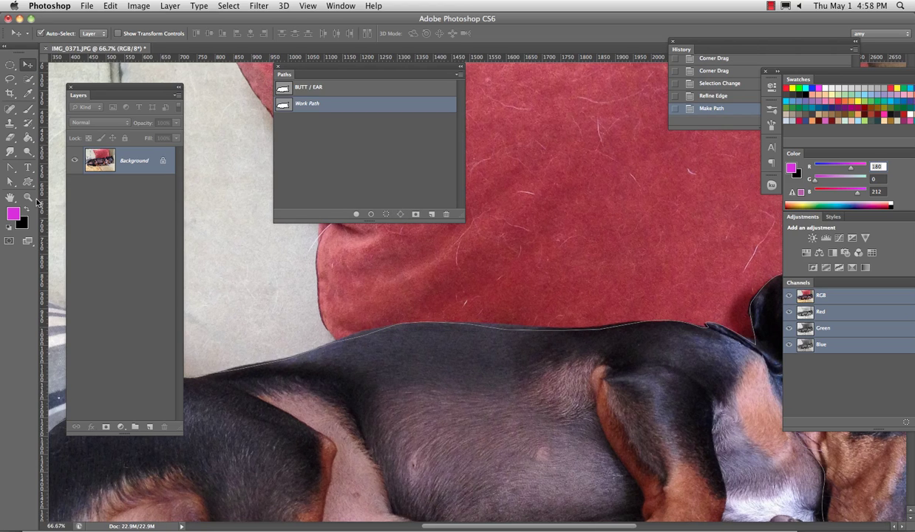
Step: Change an anchor point of the Work Path with Convert Point and delete two anchor points along the dog's back
click(11, 167)
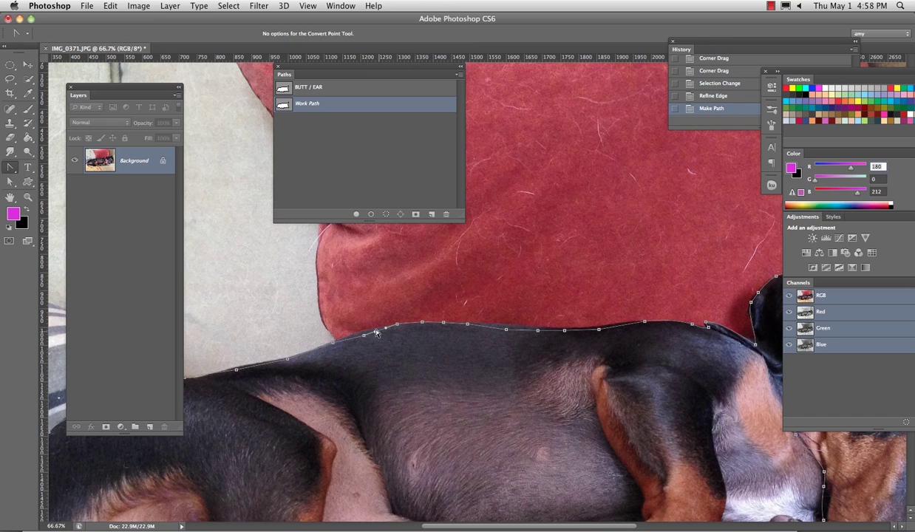
mouse_move(376, 332)
mouse_down()
mouse_move(353, 324)
mouse_move(360, 329)
mouse_up()
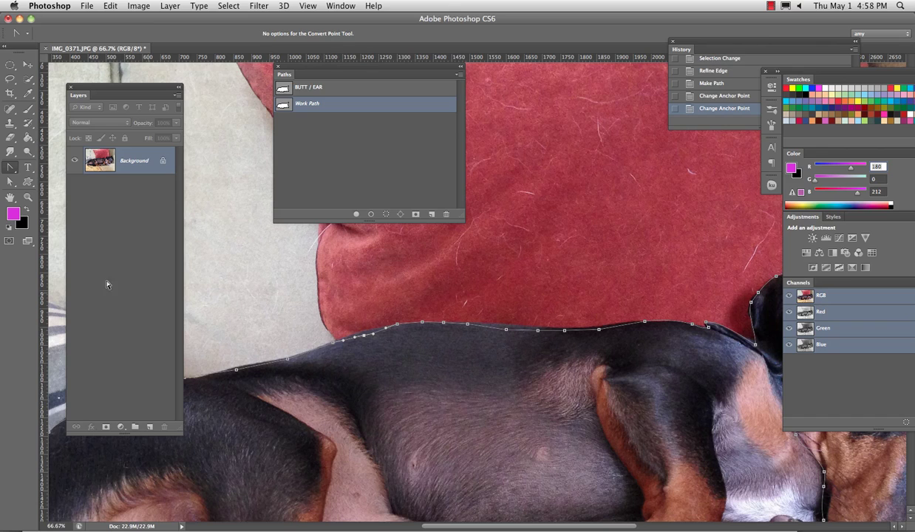
drag(10, 165, 41, 196)
click(365, 338)
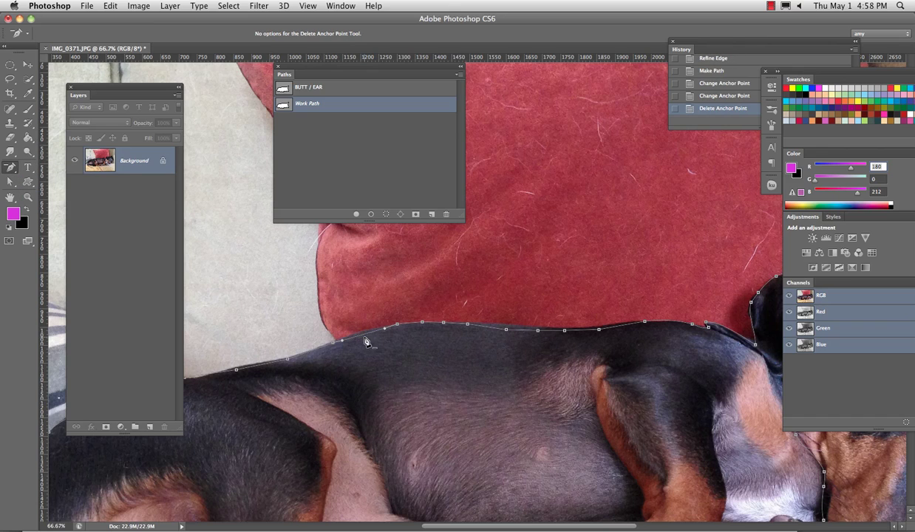
click(423, 324)
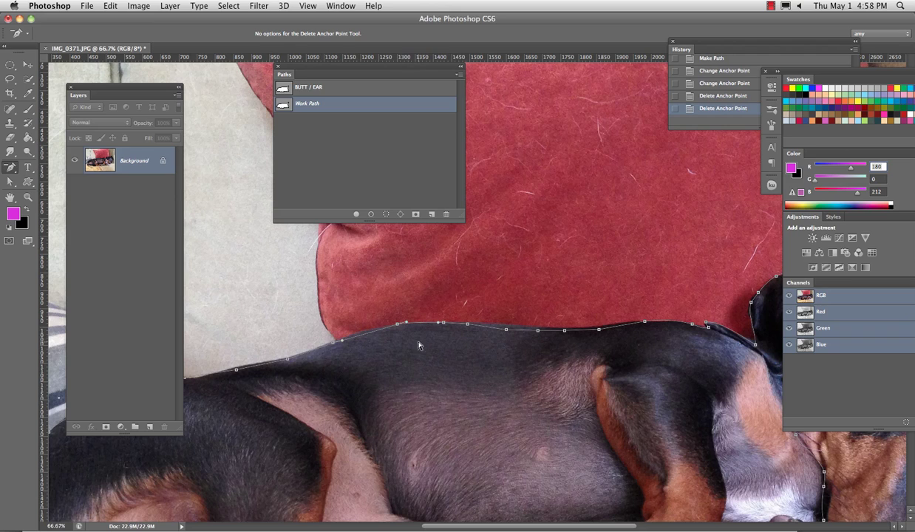
Step: Delete the BUTT / EAR path and step back in the history to before the deletion
drag(10, 168, 14, 170)
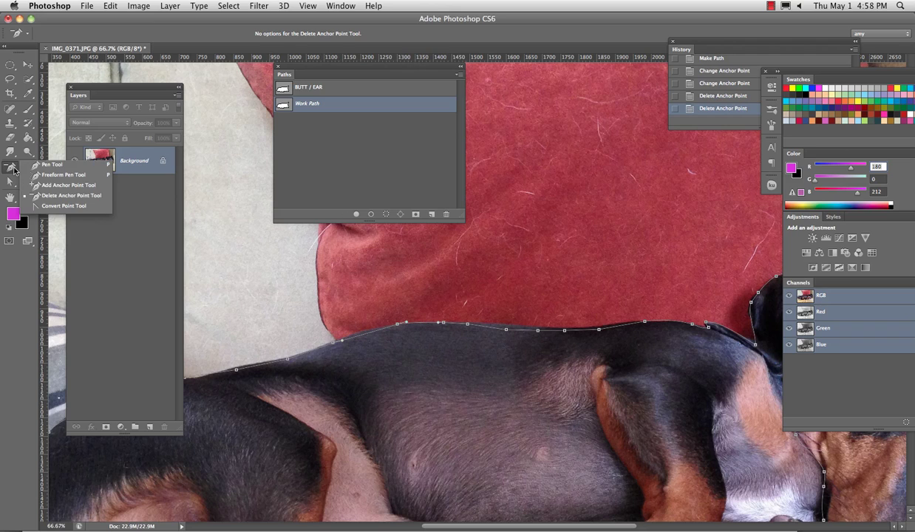
click(35, 165)
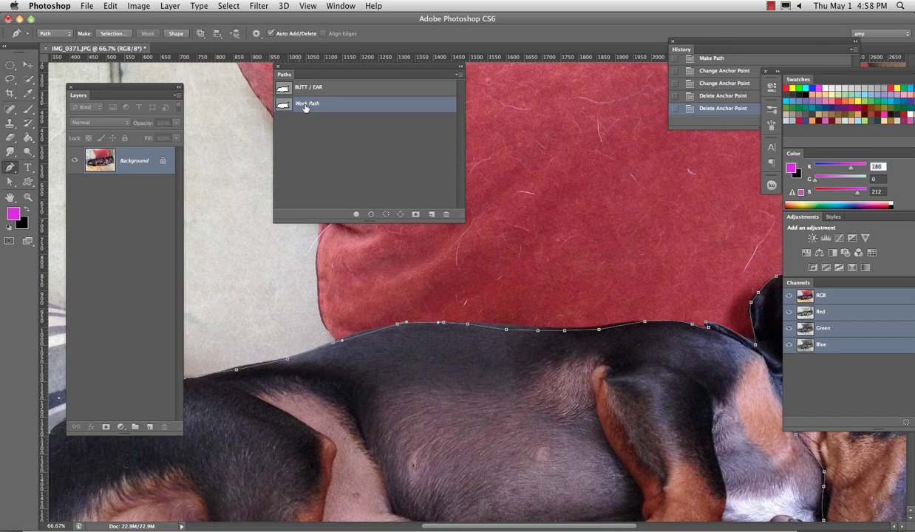
drag(351, 98, 446, 214)
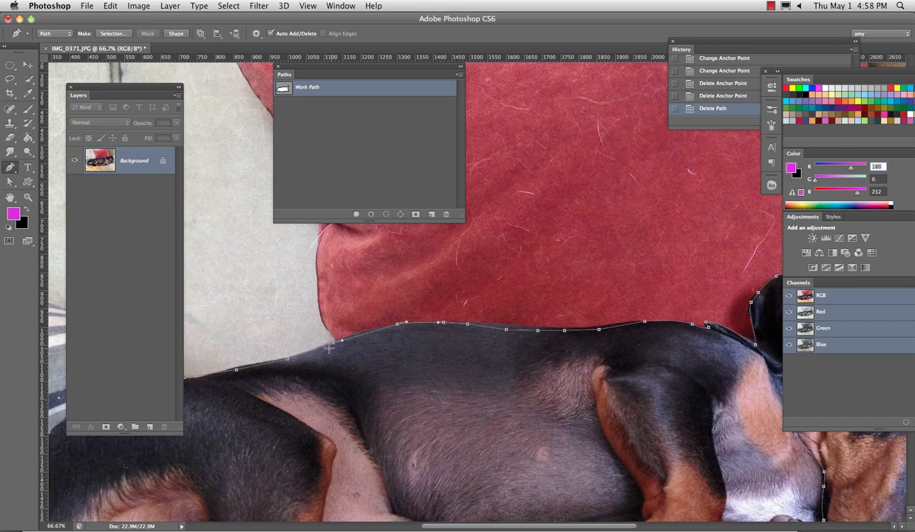
click(720, 96)
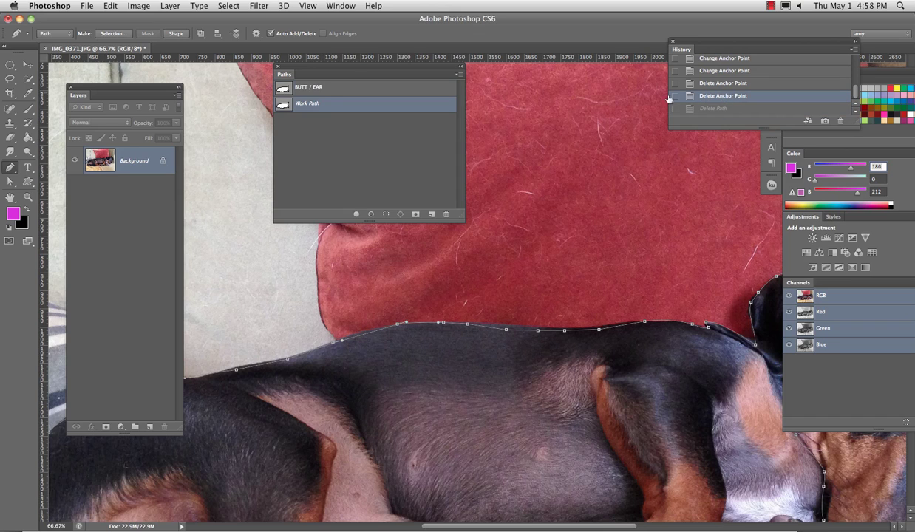
Step: Move three anchor points of the BUTT / EAR path along the top of the dog's back with Direct Selection
click(305, 88)
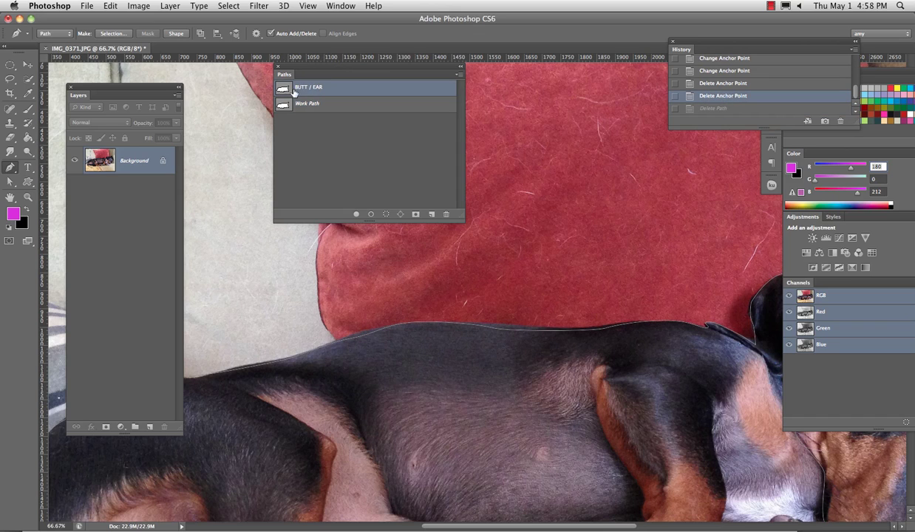
click(10, 183)
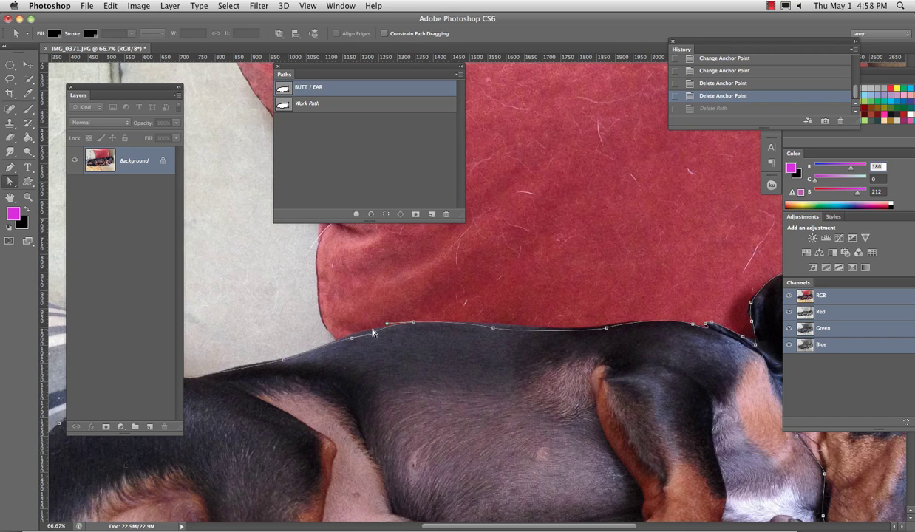
click(324, 106)
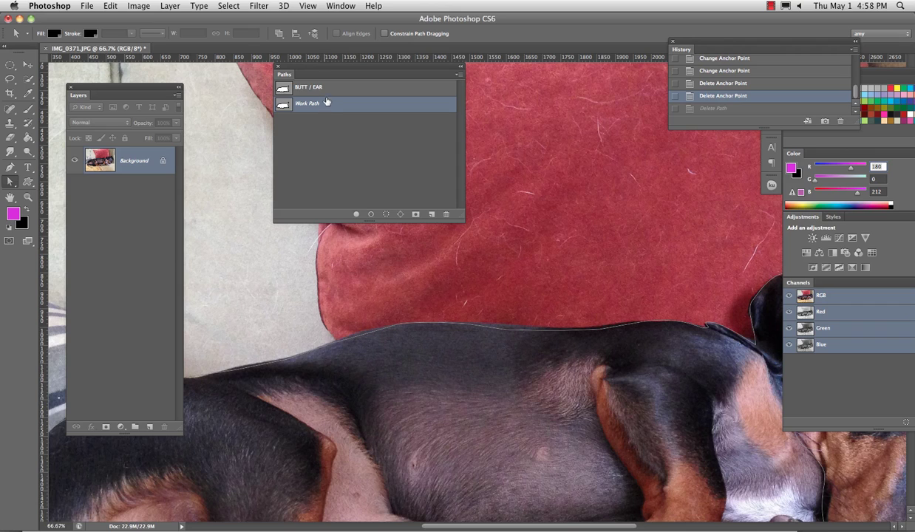
click(334, 91)
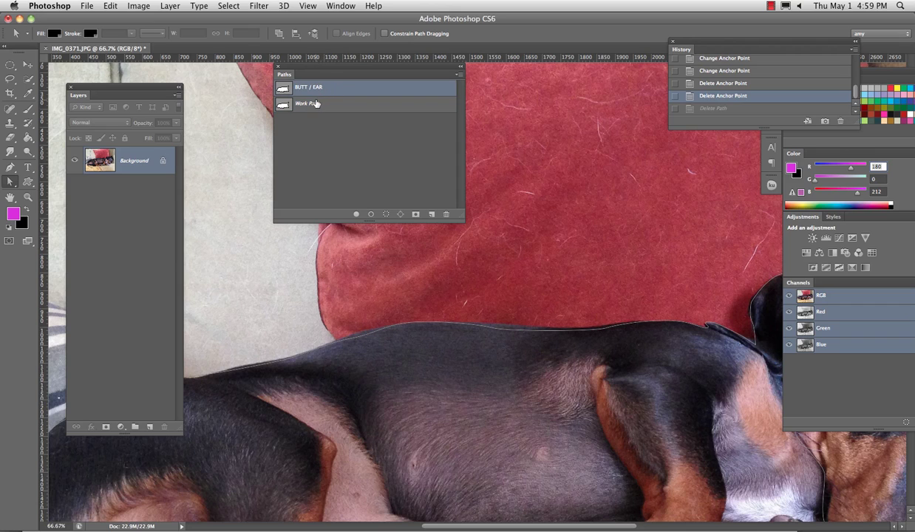
click(384, 322)
drag(492, 327, 505, 327)
drag(441, 318, 339, 339)
Step: Delete the Work Path, adjust the curve handles of the BUTT / EAR path on the dog's back, and deselect the path
drag(401, 105, 445, 214)
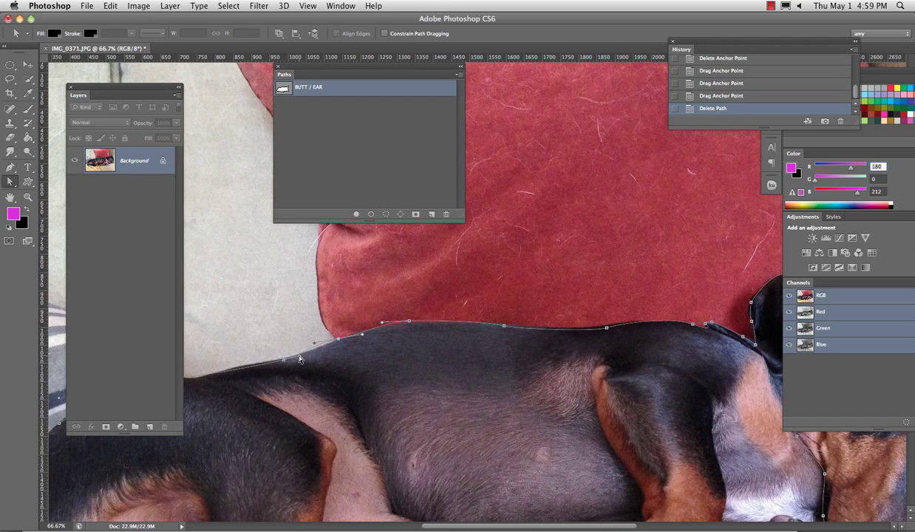
drag(300, 359, 316, 354)
click(364, 125)
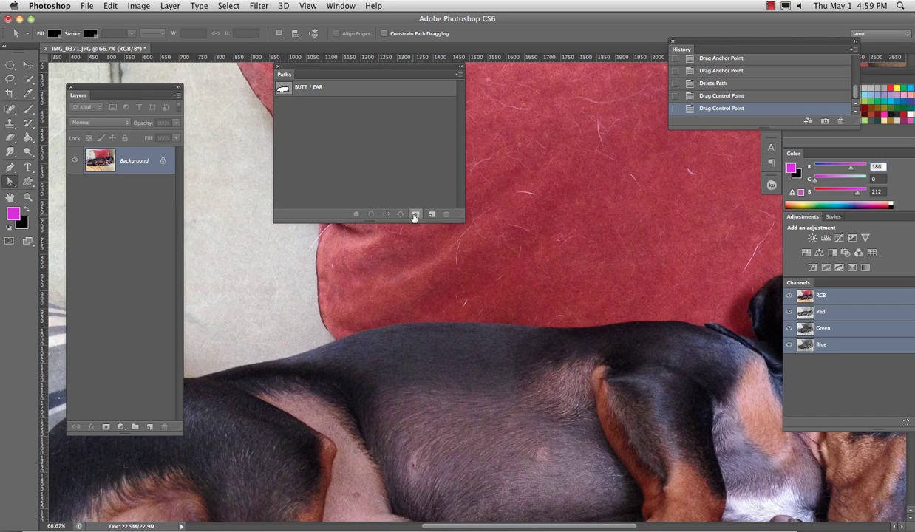
Step: Load the BUTT / EAR path as a selection and convert the selection into a new work path
click(372, 93)
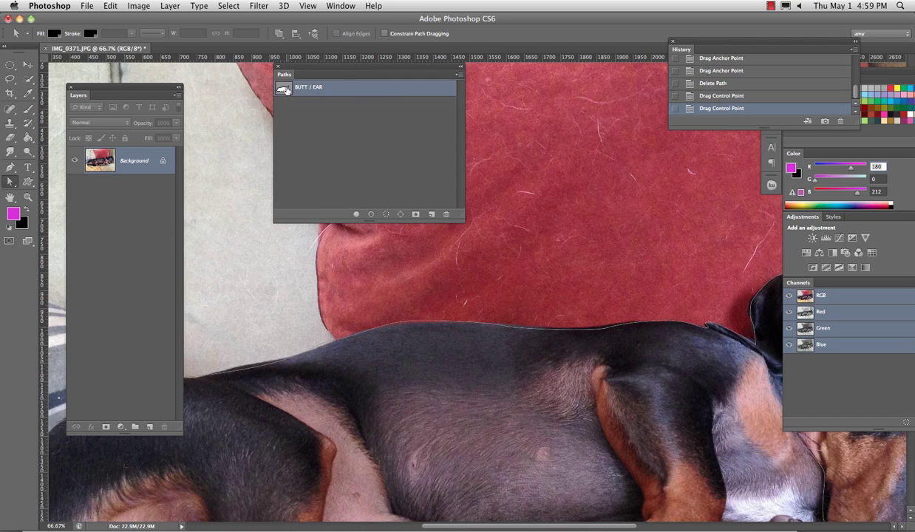
click(11, 167)
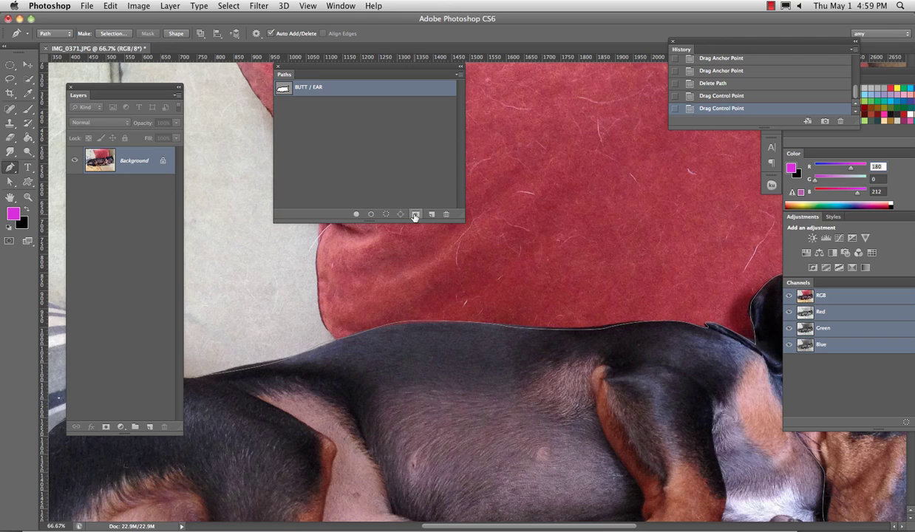
double_click(288, 88)
key(Return)
click(386, 214)
click(400, 215)
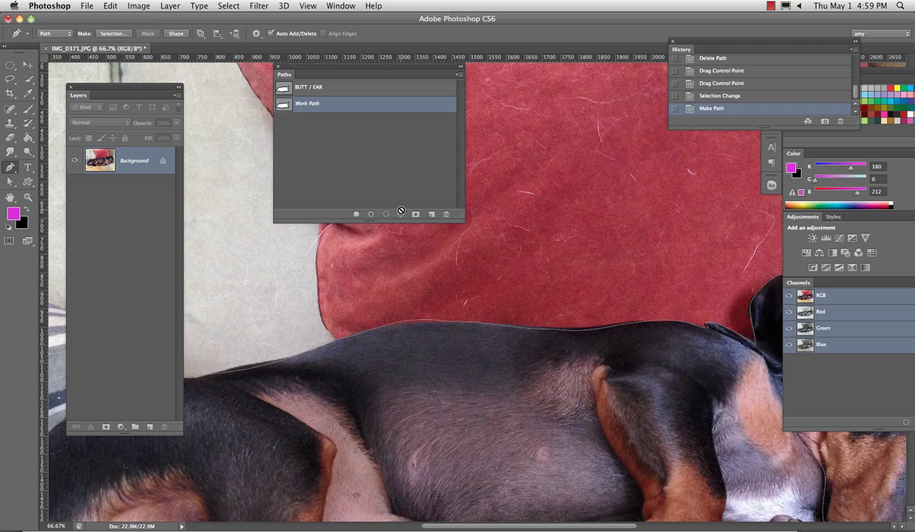
Step: Step back in the history to the loaded selection and make the work path from it again
click(345, 90)
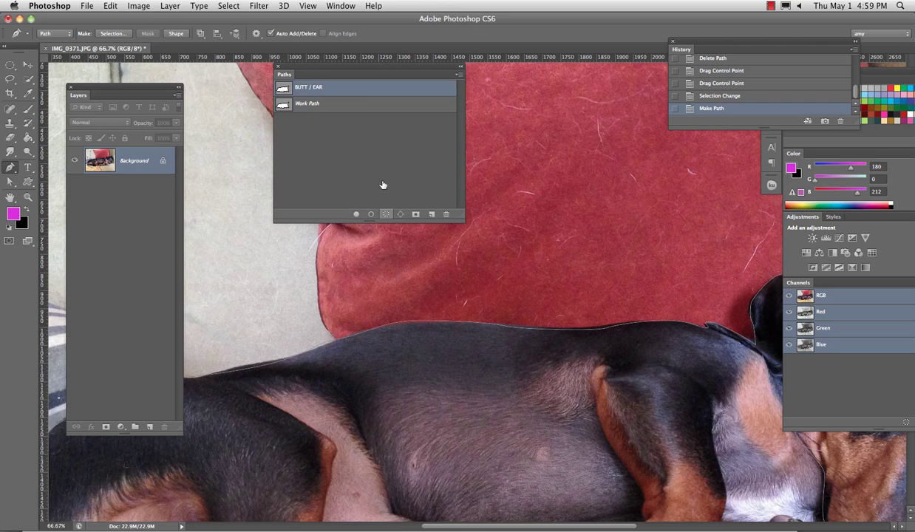
click(710, 96)
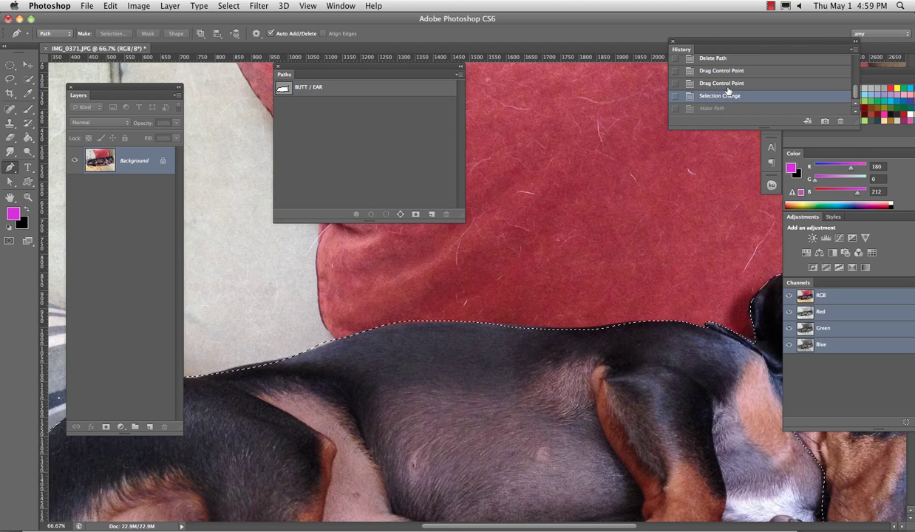
click(400, 214)
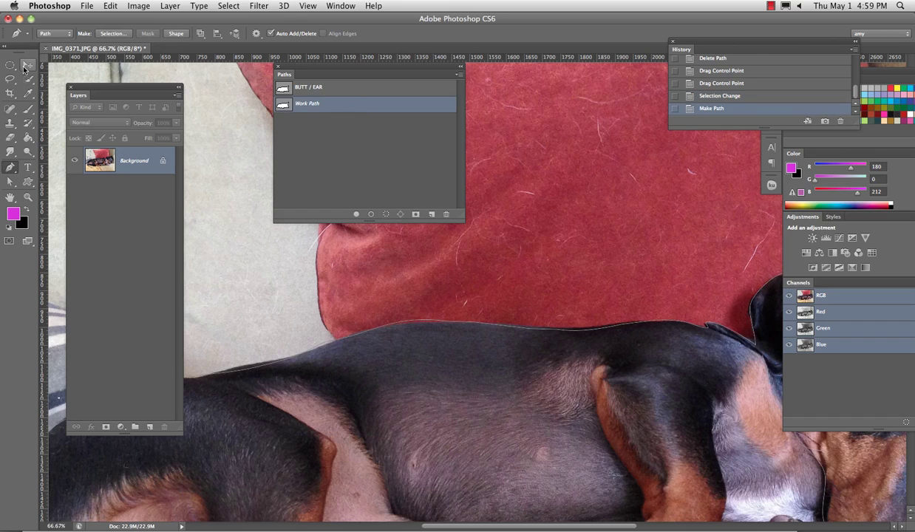
click(785, 6)
click(785, 6)
click(771, 6)
click(784, 6)
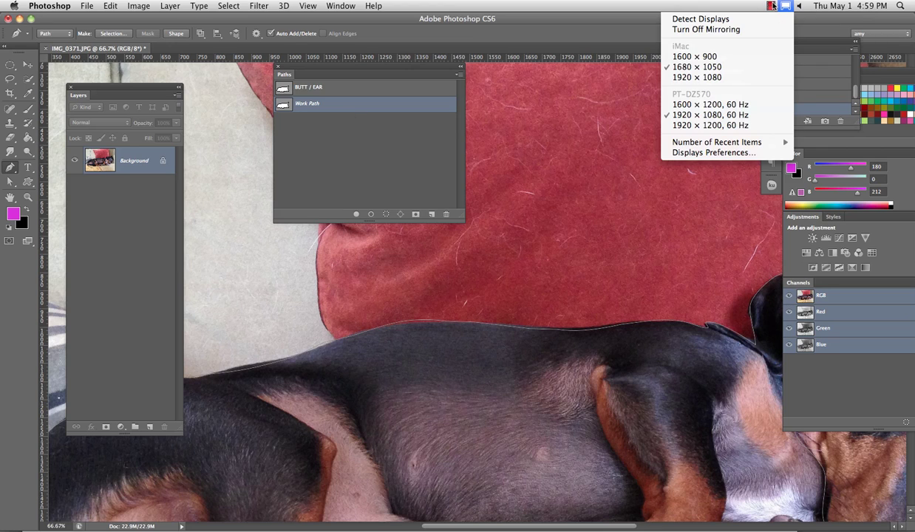
click(770, 6)
click(790, 35)
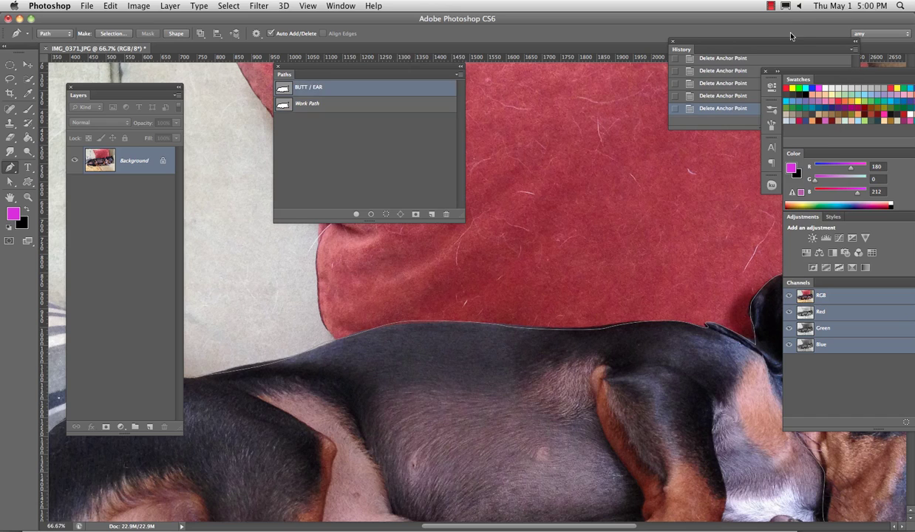
Step: Select the Work Path, move two of its anchor points along the dog's back with Direct Selection, and deselect the points
click(324, 110)
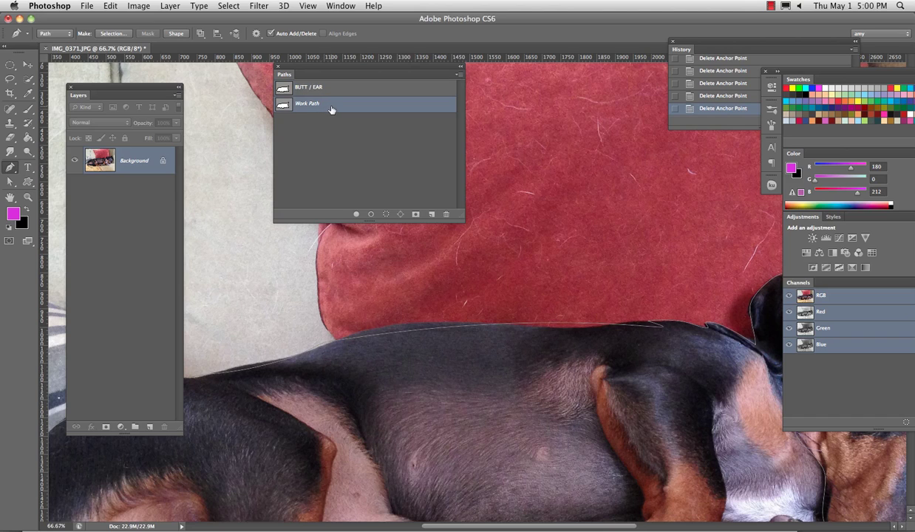
key(a)
click(373, 340)
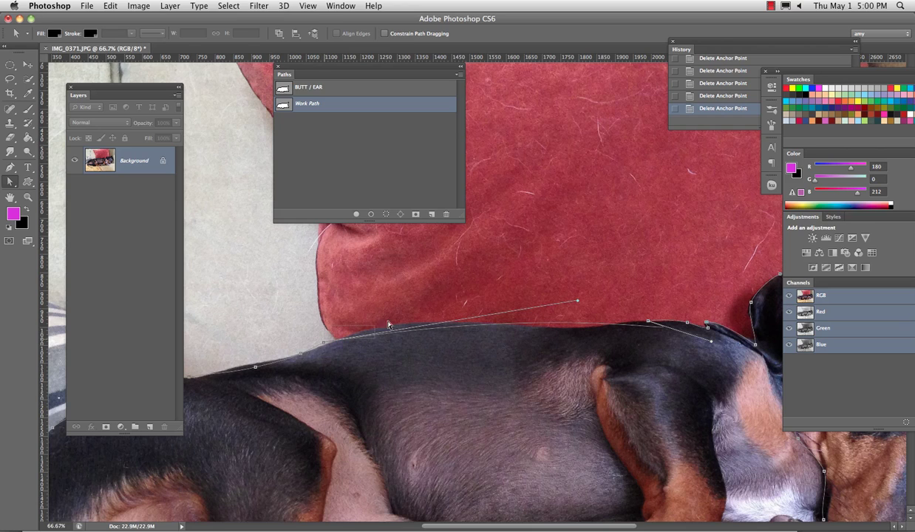
drag(325, 345, 425, 316)
drag(651, 328, 662, 325)
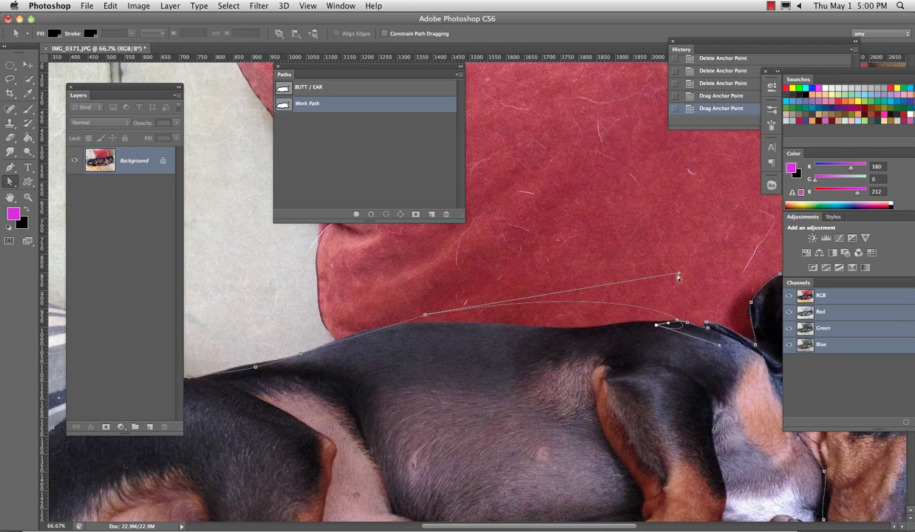
click(521, 260)
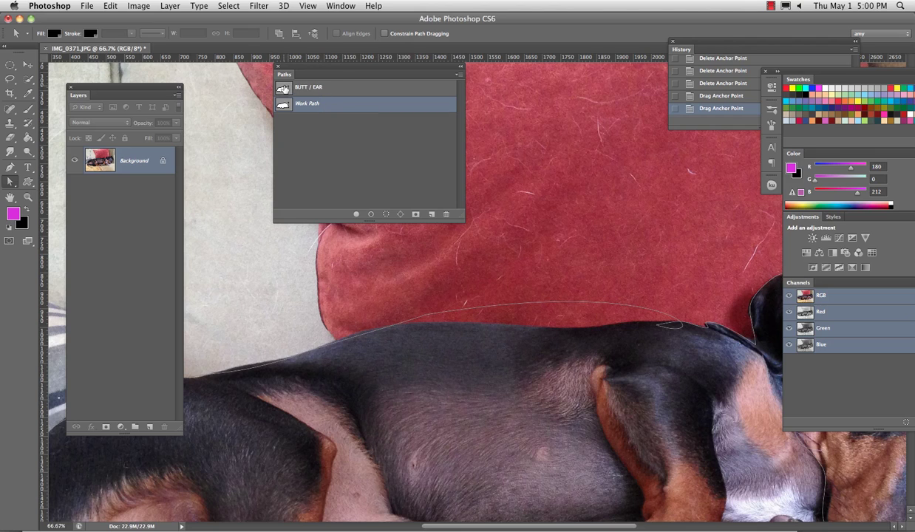
Step: Examine the BUTT / EAR path's anchor points along the dog's back with Direct Selection and hide both paths
click(283, 89)
click(367, 322)
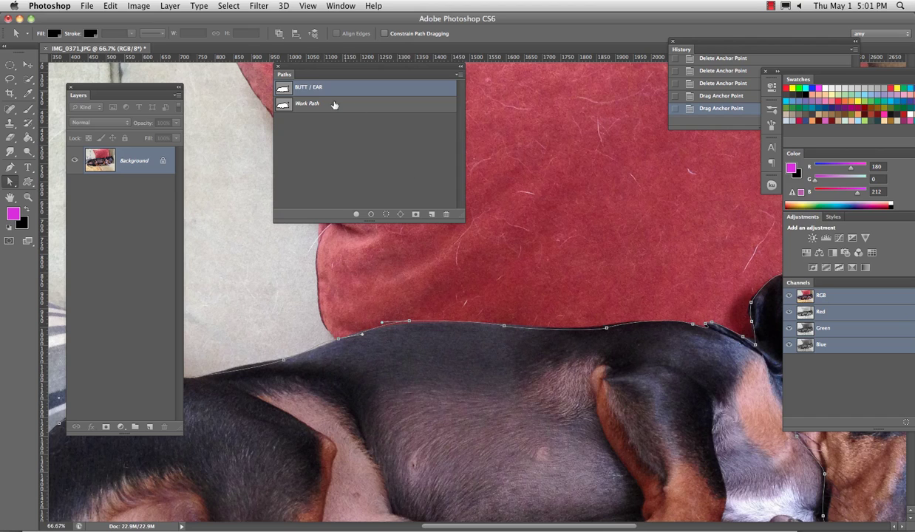
click(311, 115)
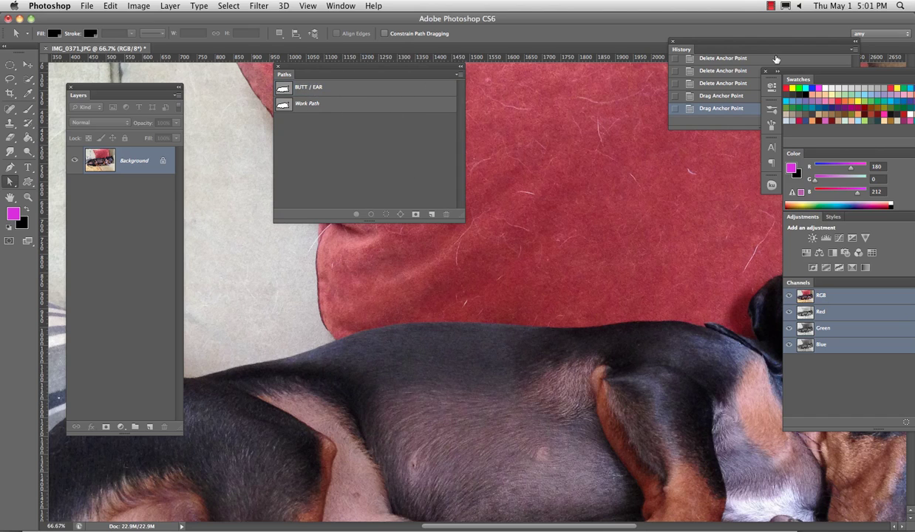
click(770, 6)
click(785, 19)
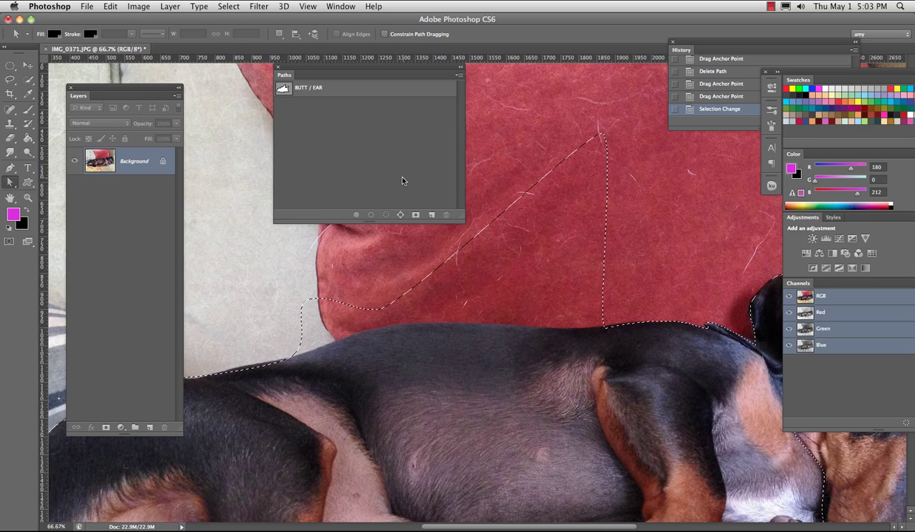
Step: With the selection cleared, reshape the BUTT / EAR path by moving three anchor points and one segment, and load it as a selection
key(super+d)
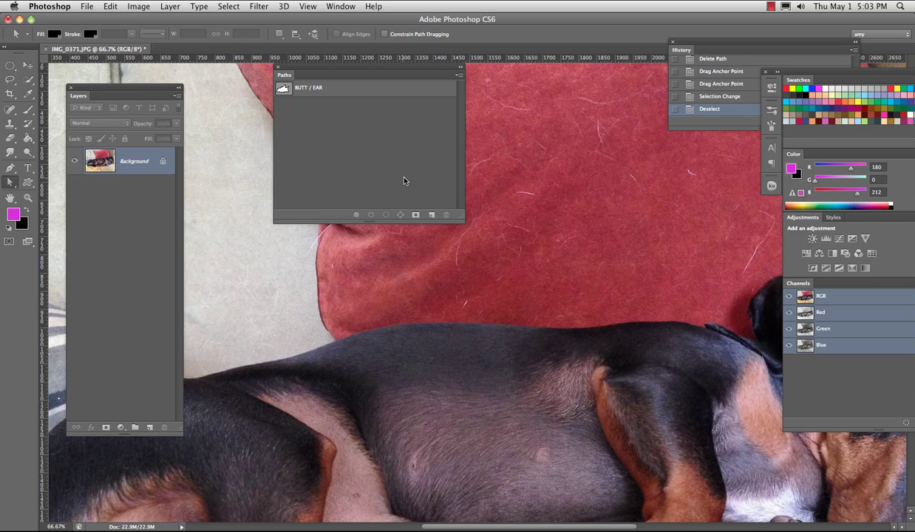
click(278, 93)
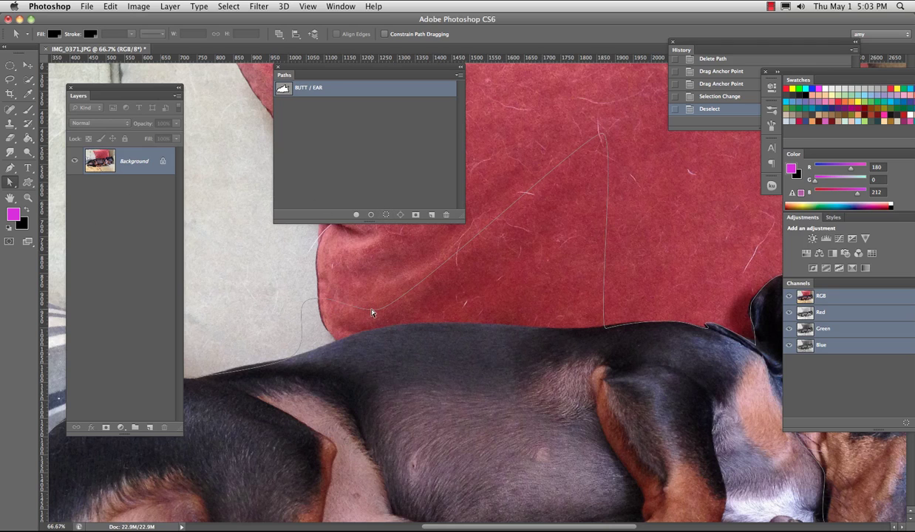
drag(372, 313, 416, 338)
drag(515, 225, 433, 201)
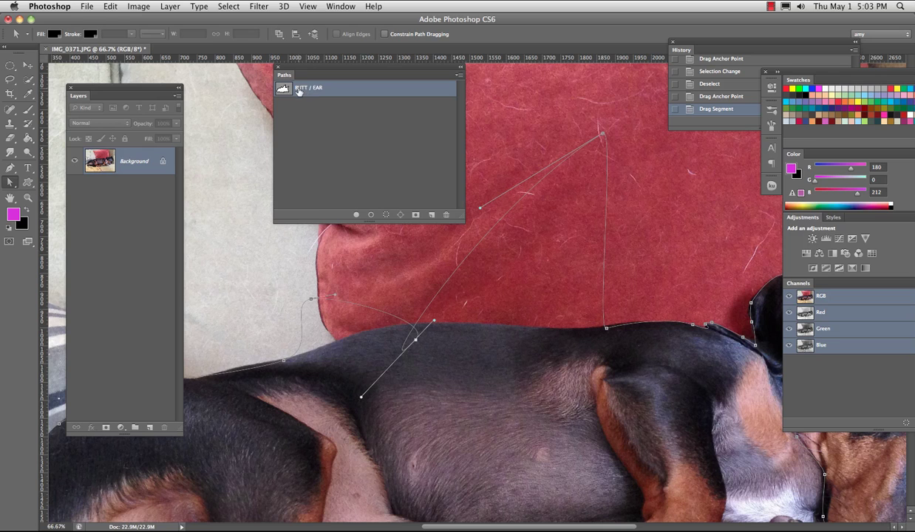
drag(598, 135, 632, 396)
drag(606, 330, 503, 162)
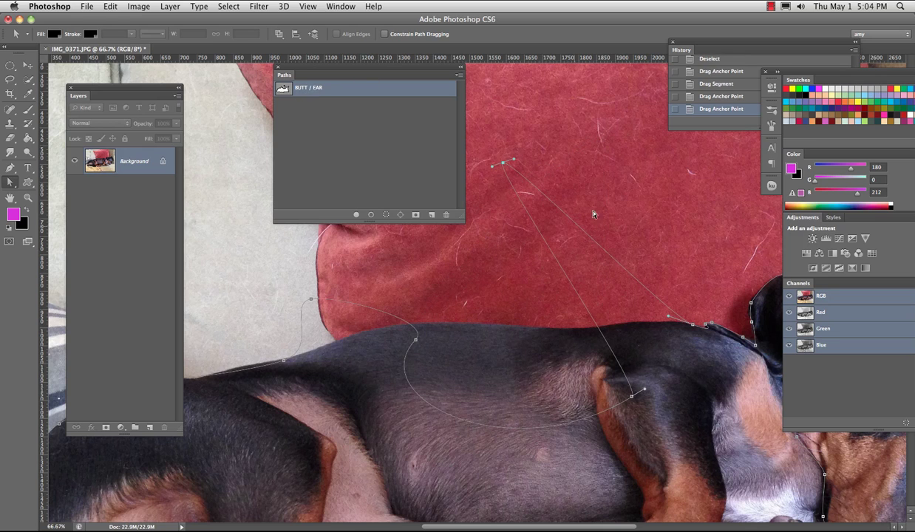
click(386, 215)
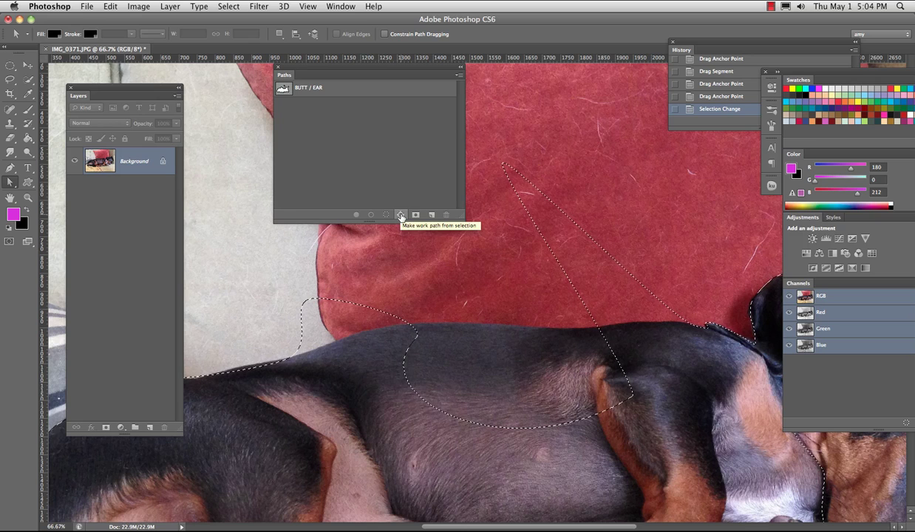
Step: Reactivate the BUTT / EAR path, clear the selection, and move the anchor point near the middle of the dog's back down onto the body
click(286, 88)
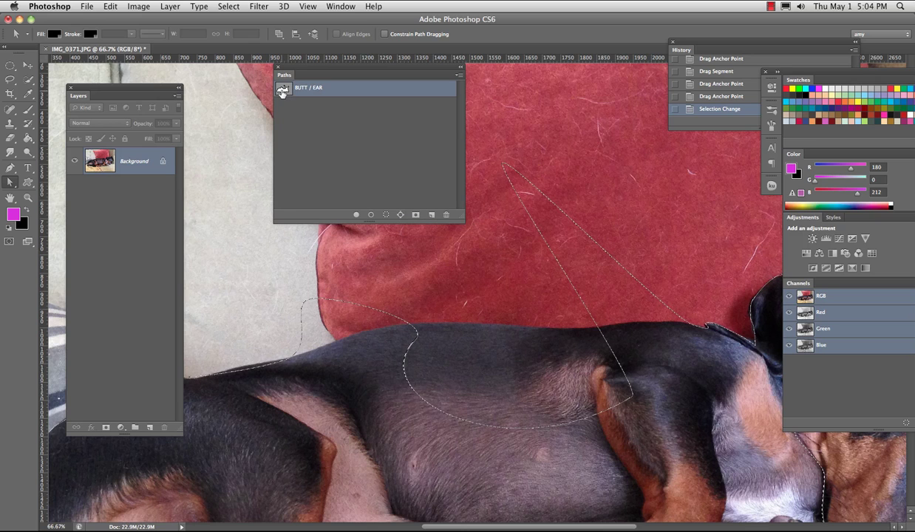
key(ctrl+d)
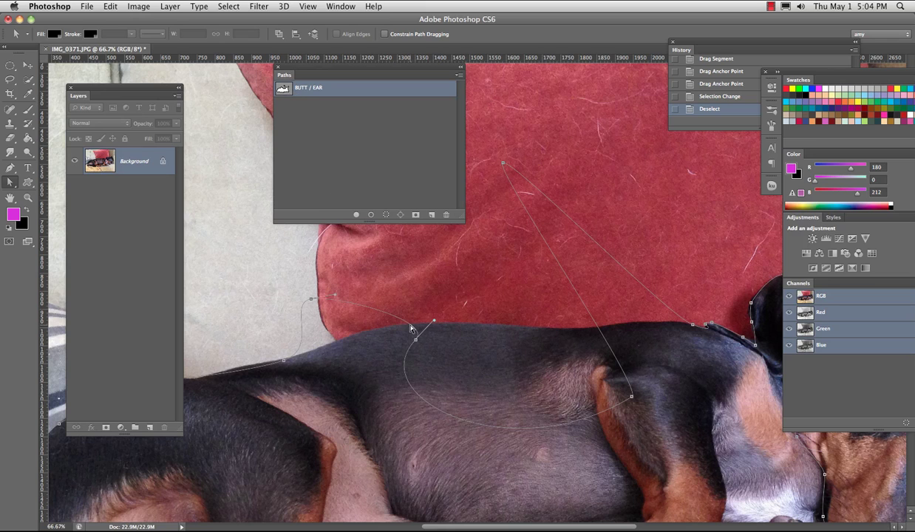
drag(405, 330, 484, 355)
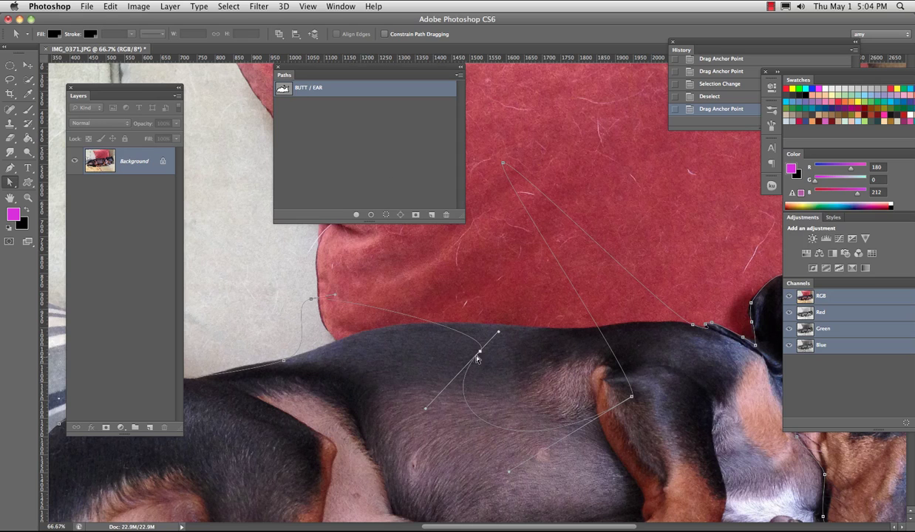
drag(479, 350, 441, 370)
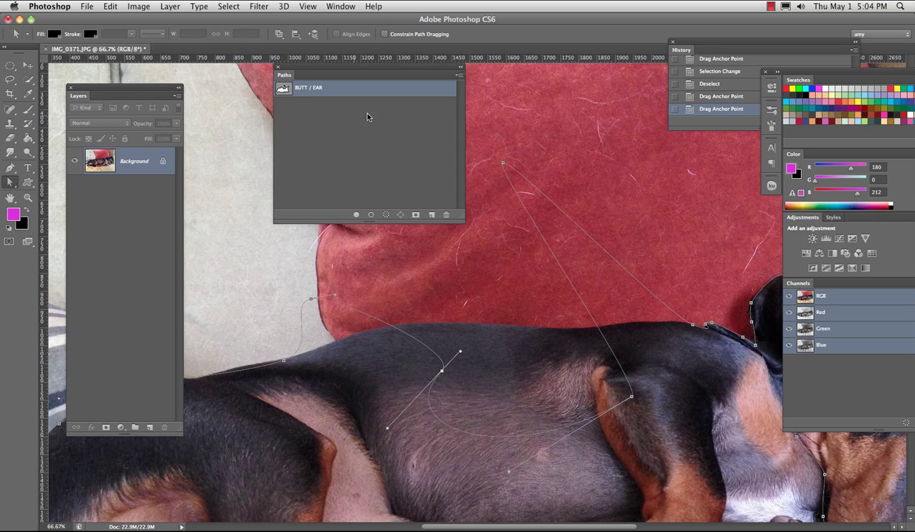